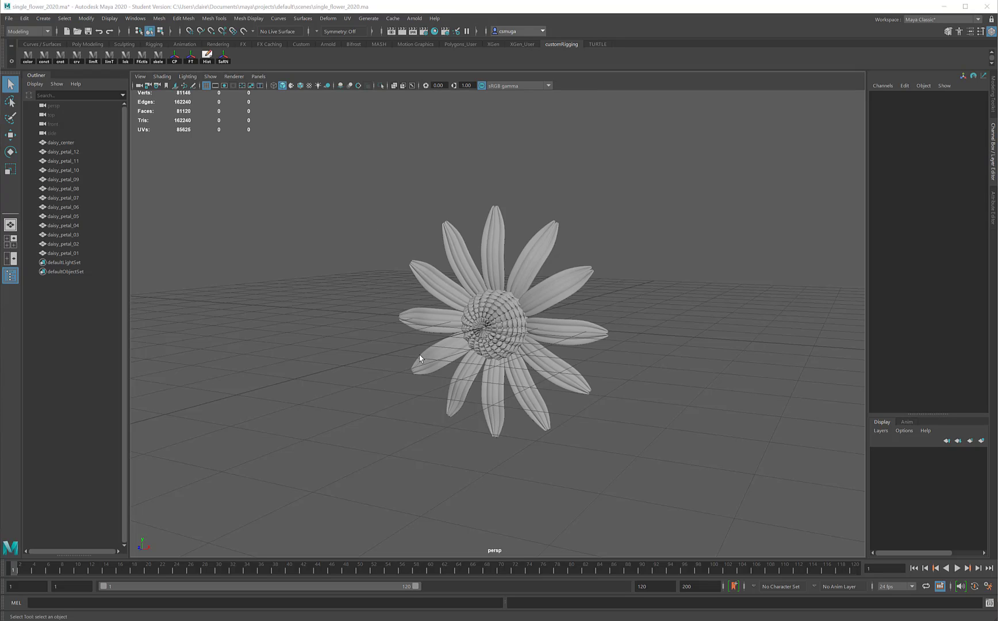
# - Save the current scene under the new file name daisy_01.ma, continuing past the student version notice
pyautogui.click(8, 19)
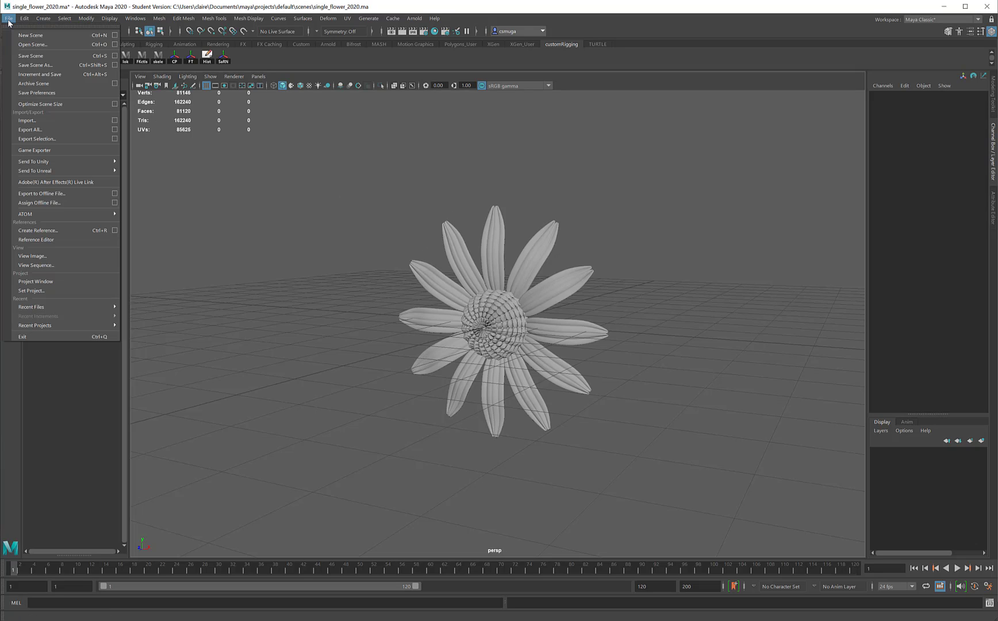
pyautogui.click(22, 66)
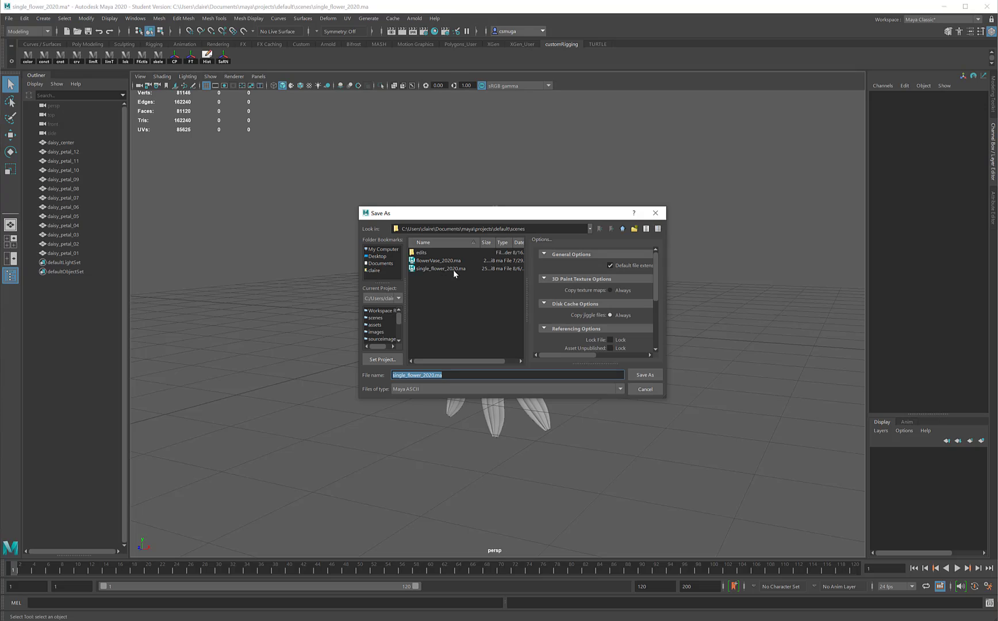
pyautogui.click(434, 375)
pyautogui.hotkey('shift', 'Left')
pyautogui.hotkey('shift', 'Left')
pyautogui.hotkey('shift', 'Left')
pyautogui.hotkey('shift', 'Left')
pyautogui.hotkey('shift', 'Left')
pyautogui.hotkey('shift', 'Left')
pyautogui.hotkey('shift', 'Left')
pyautogui.hotkey('shift', 'Left')
pyautogui.hotkey('shift', 'Left')
pyautogui.hotkey('shift', 'Left')
pyautogui.hotkey('shift', 'Left')
pyautogui.hotkey('shift', 'Left')
pyautogui.hotkey('shift', 'Left')
pyautogui.hotkey('shift', 'Left')
pyautogui.hotkey('shift', 'Left')
pyautogui.hotkey('shift', 'Left')
pyautogui.hotkey('shift', 'Left')
pyautogui.hotkey('shift', 'Left')
pyautogui.write('daisy_01')
pyautogui.write('.')
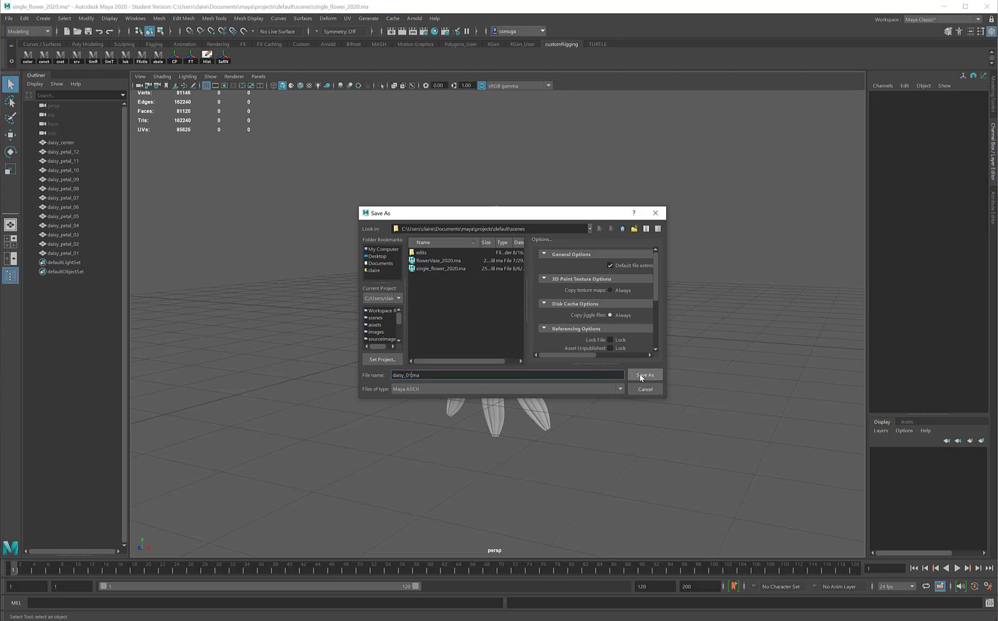
pyautogui.click(643, 375)
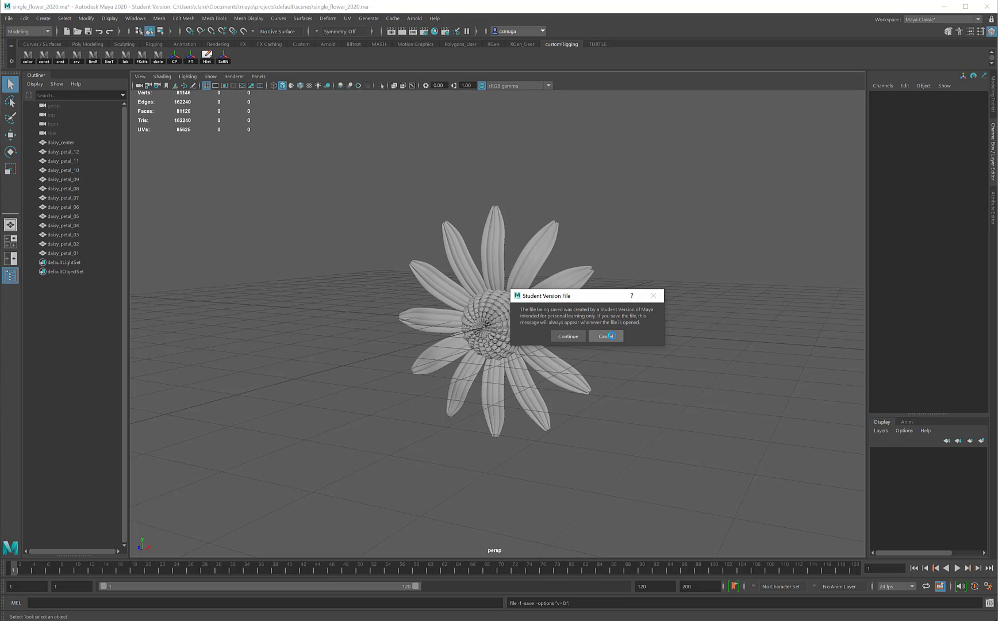
pyautogui.click(568, 336)
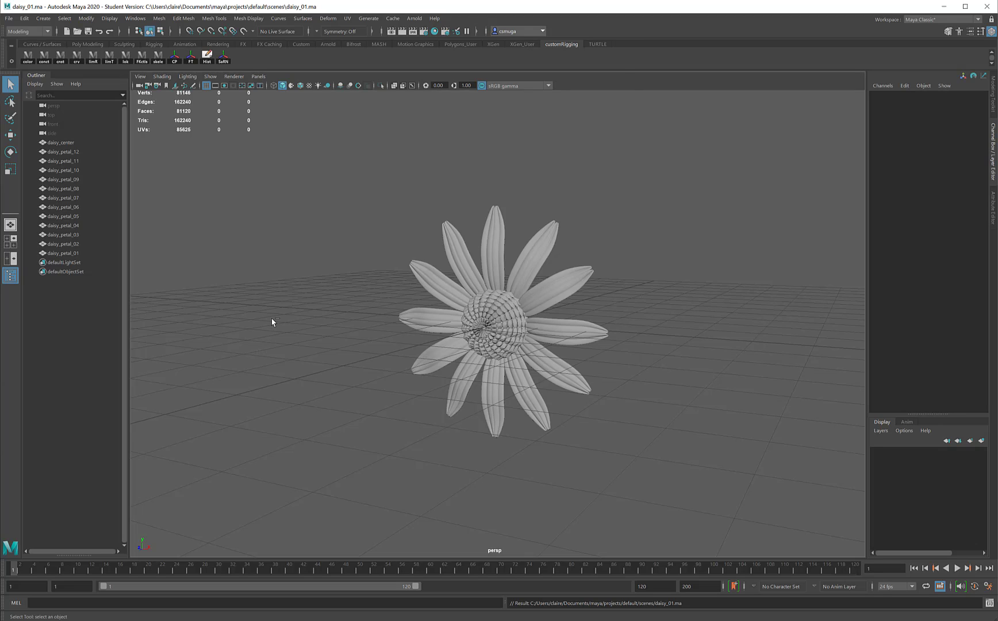
# - Start a new empty scene and create a polygon cube
pyautogui.hotkey('ctrl', 'n')
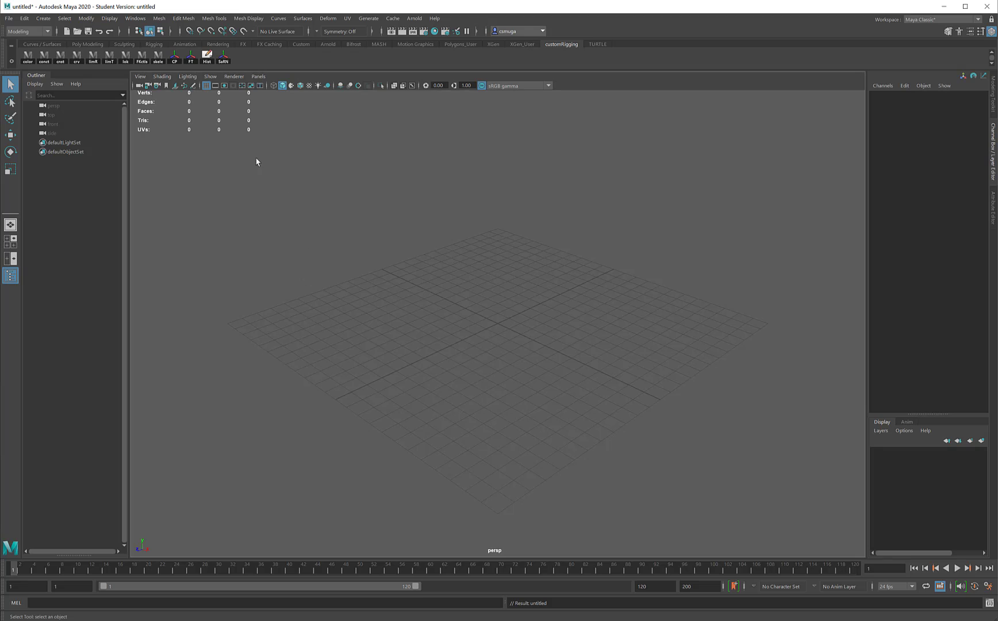
pyautogui.click(43, 17)
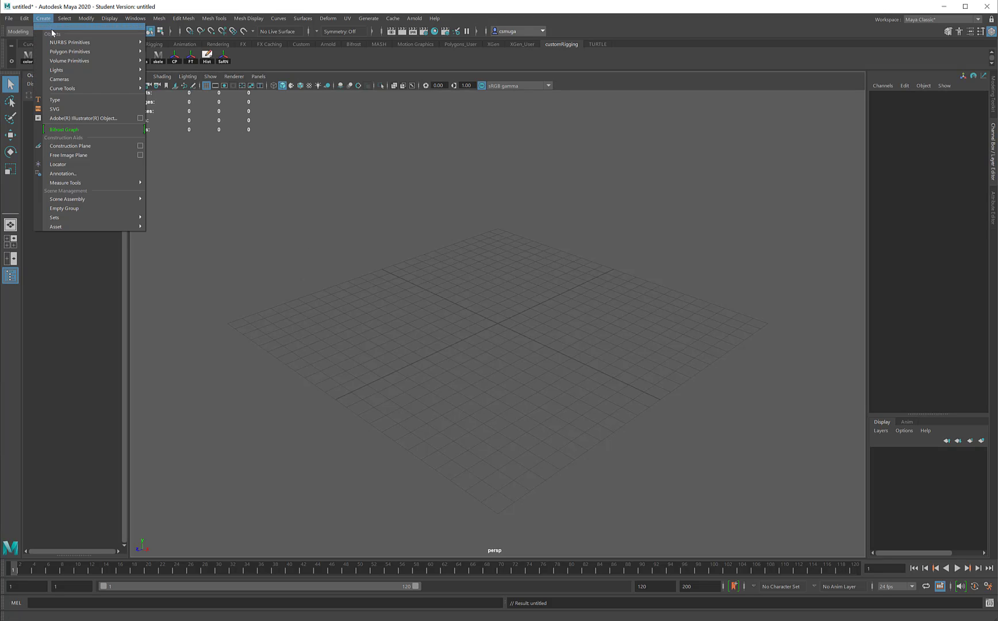
pyautogui.moveTo(92, 51)
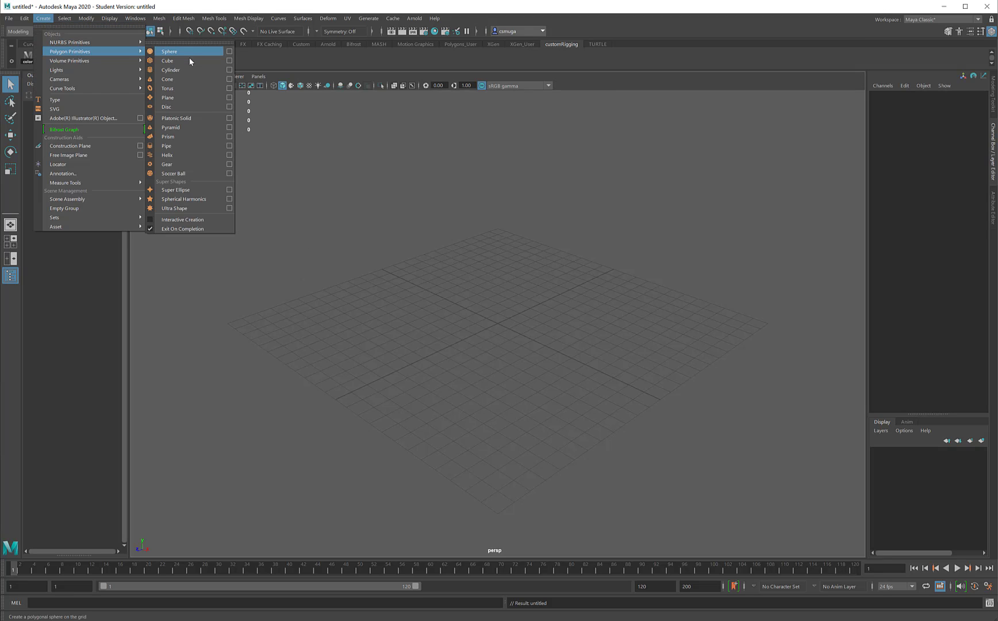
pyautogui.click(190, 60)
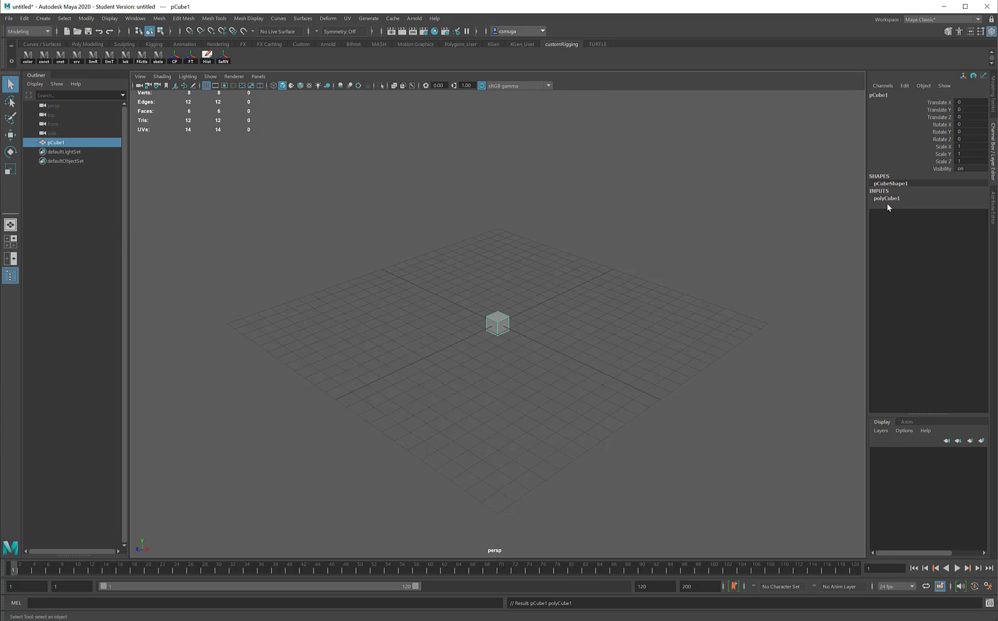
# - Set the cube's height to 2, depth to 0.1, and its width and height subdivisions to 4
pyautogui.click(886, 200)
pyautogui.click(943, 214)
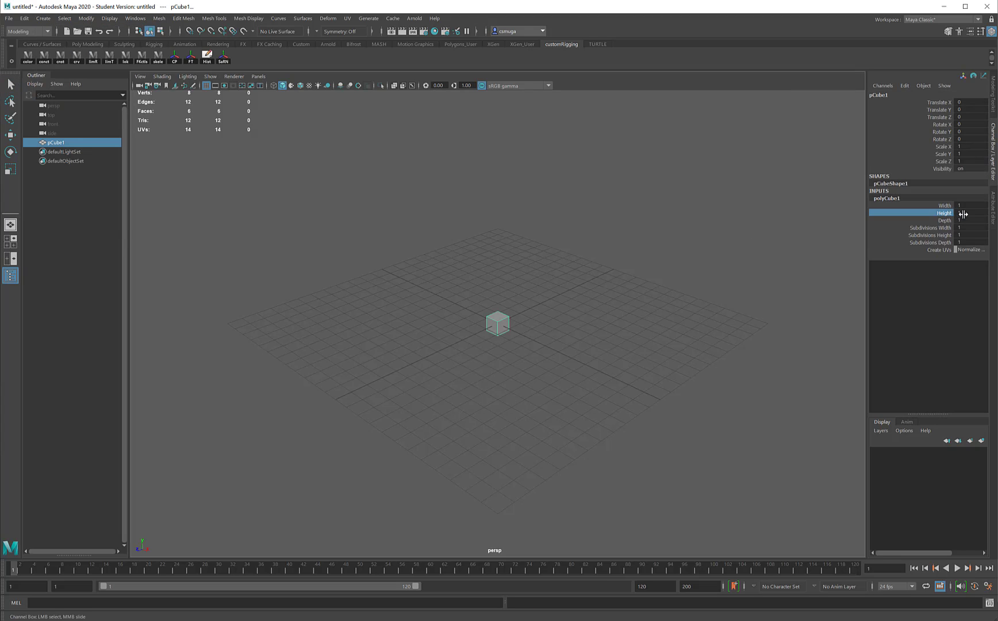
pyautogui.doubleClick(963, 214)
pyautogui.write('2')
pyautogui.press('Tab')
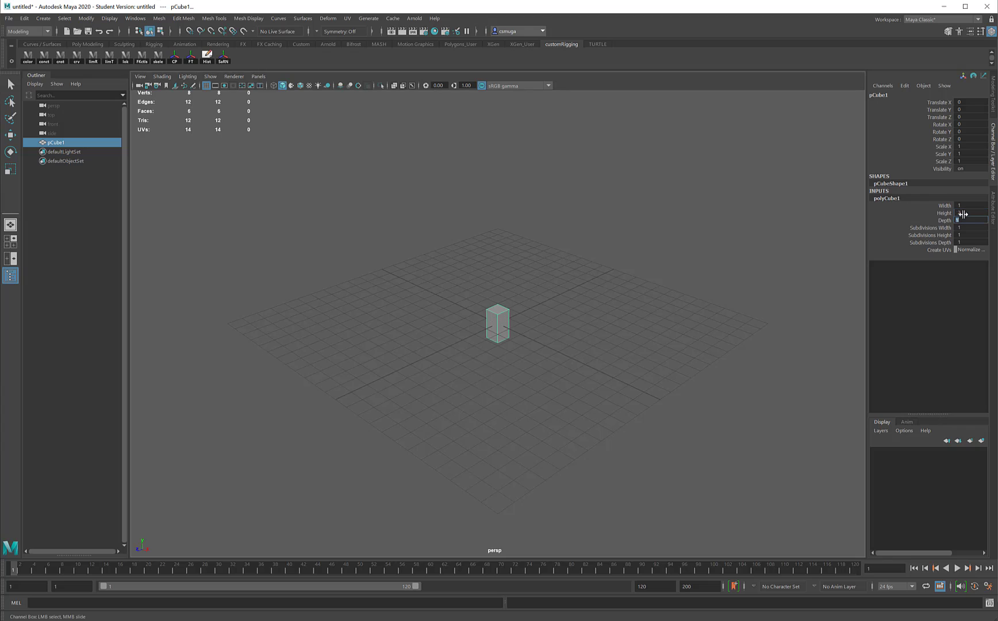
pyautogui.write('.1')
pyautogui.press('Tab')
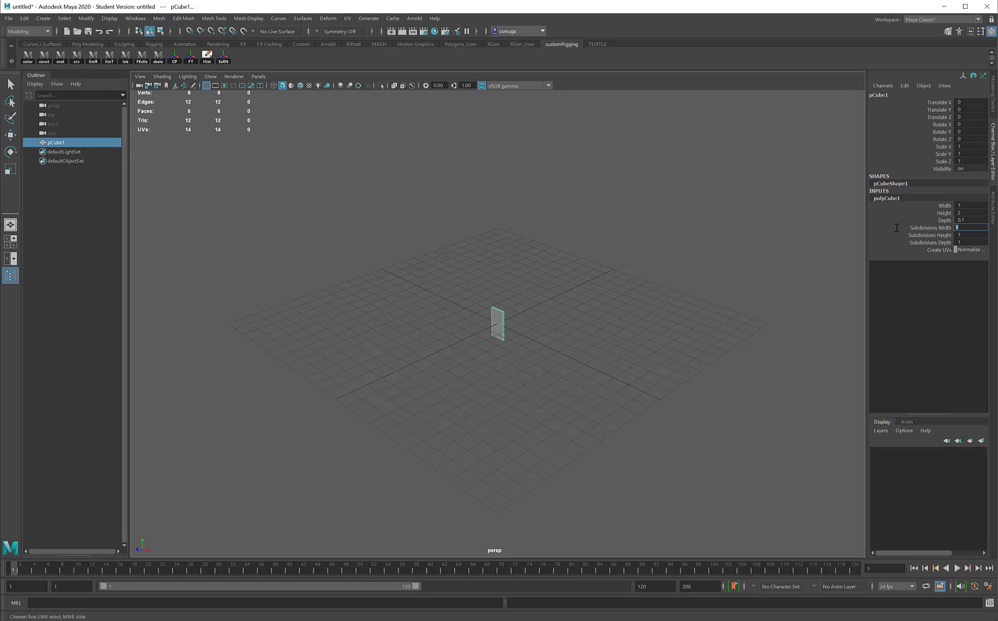
pyautogui.write('4')
pyautogui.press('Tab')
pyautogui.write('4')
pyautogui.press('Tab')
# - Show the cube with smooth mesh preview and switch to the four-view layout
pyautogui.click(499, 322)
pyautogui.press('3')
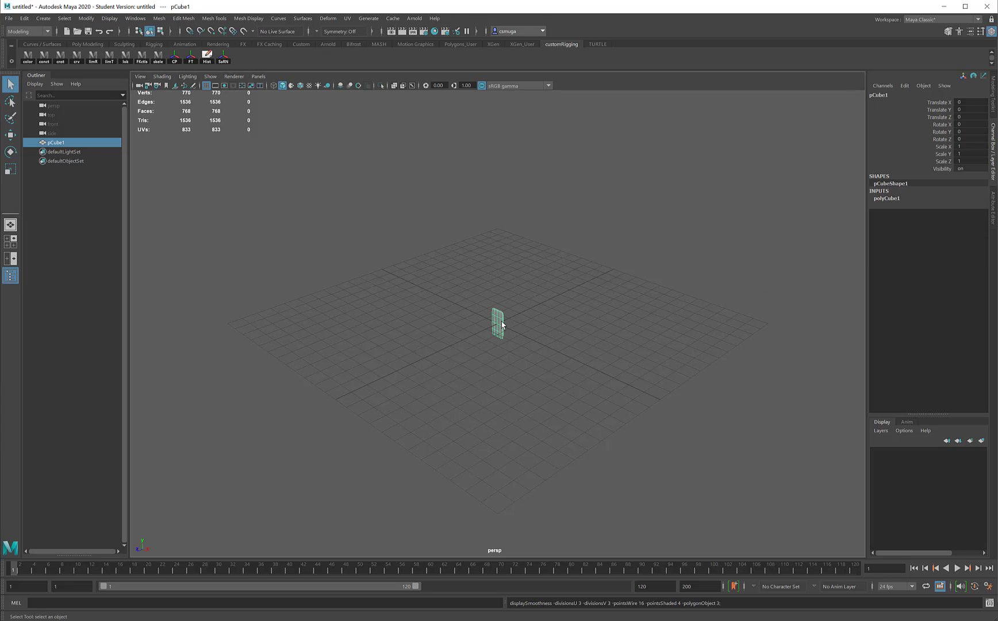
pyautogui.press('space')
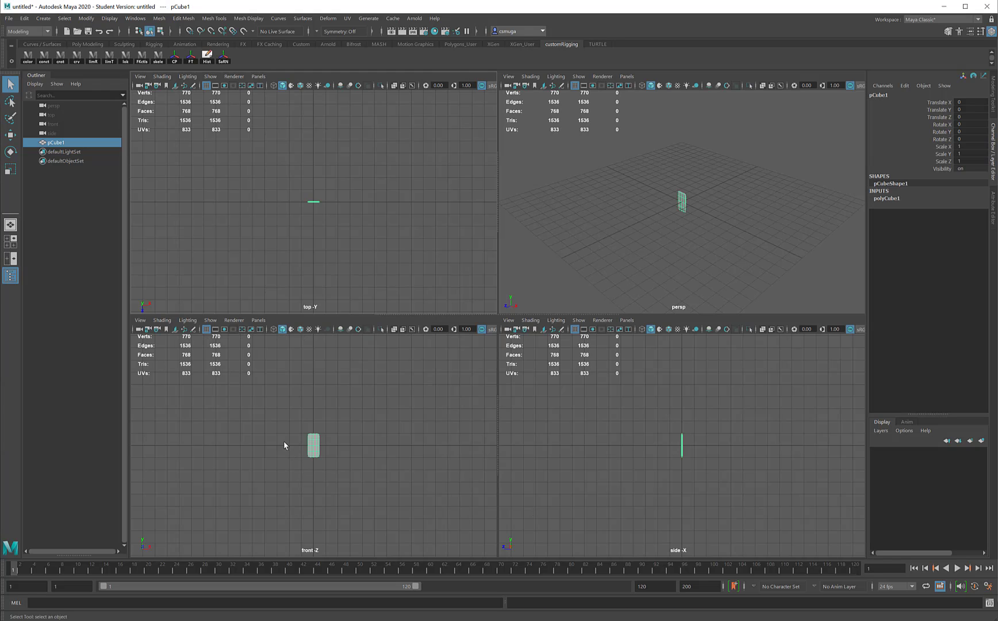
pyautogui.scroll(3, 322, 437)
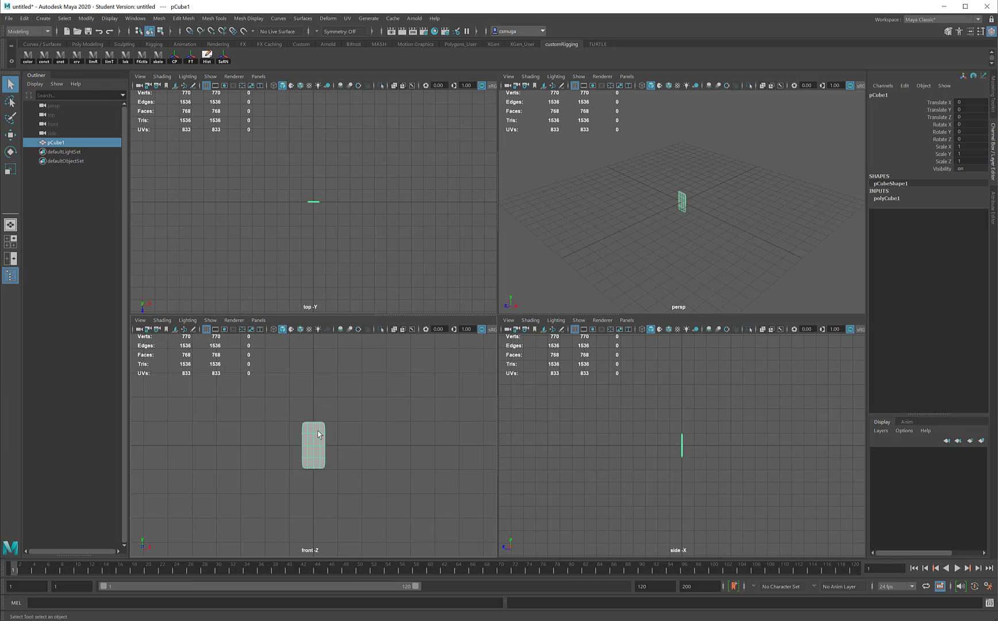
# - Select the top row of the cube's vertices in the front view and scale them inward to taper the tip
pyautogui.moveTo(277, 414); pyautogui.dragTo(278, 409, button='right')
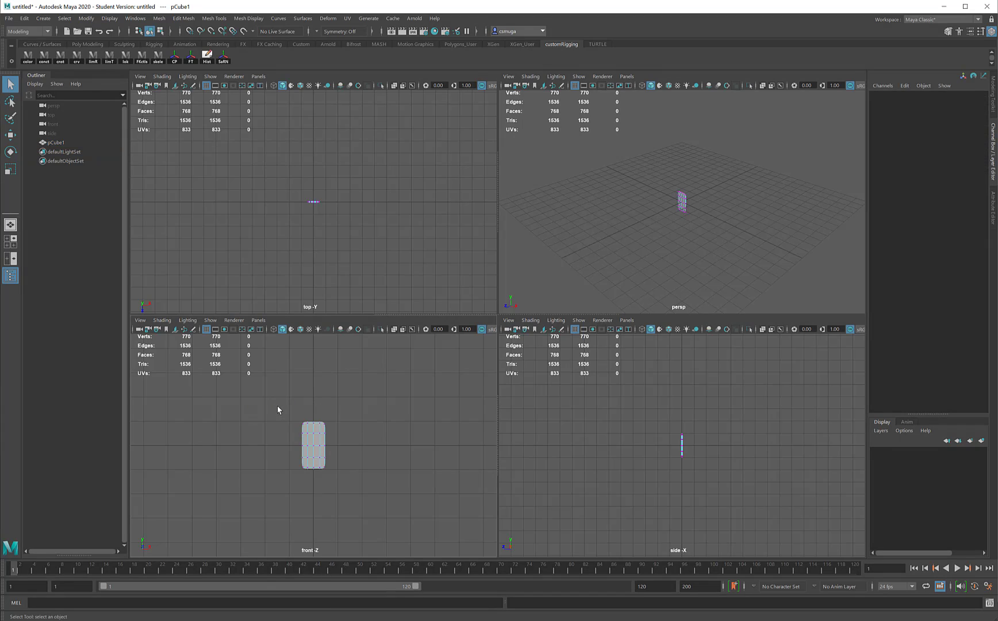
pyautogui.moveTo(278, 407); pyautogui.dragTo(336, 428)
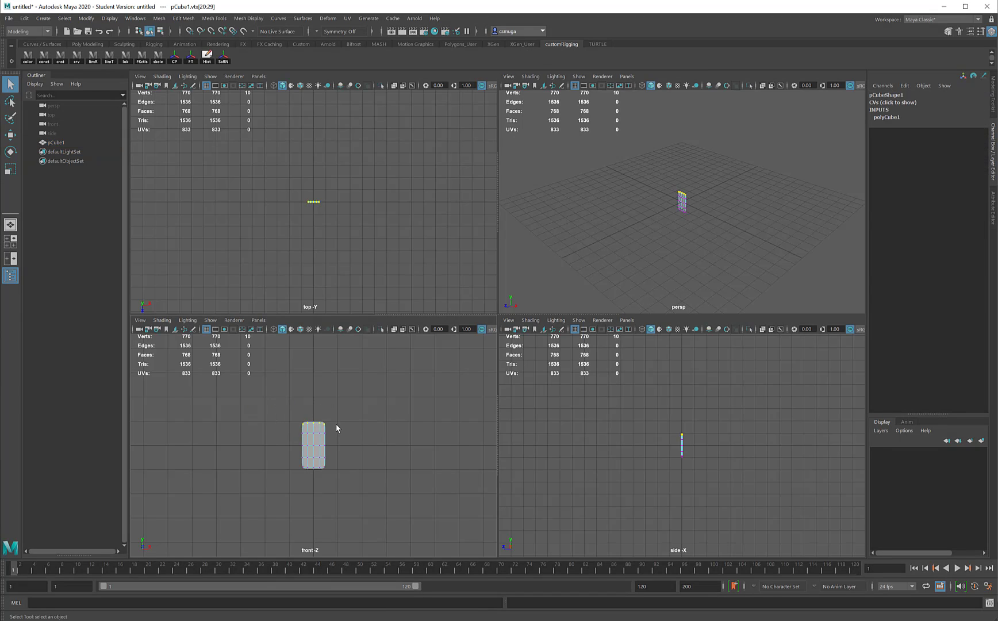
pyautogui.press('r')
pyautogui.moveTo(354, 422); pyautogui.dragTo(329, 439)
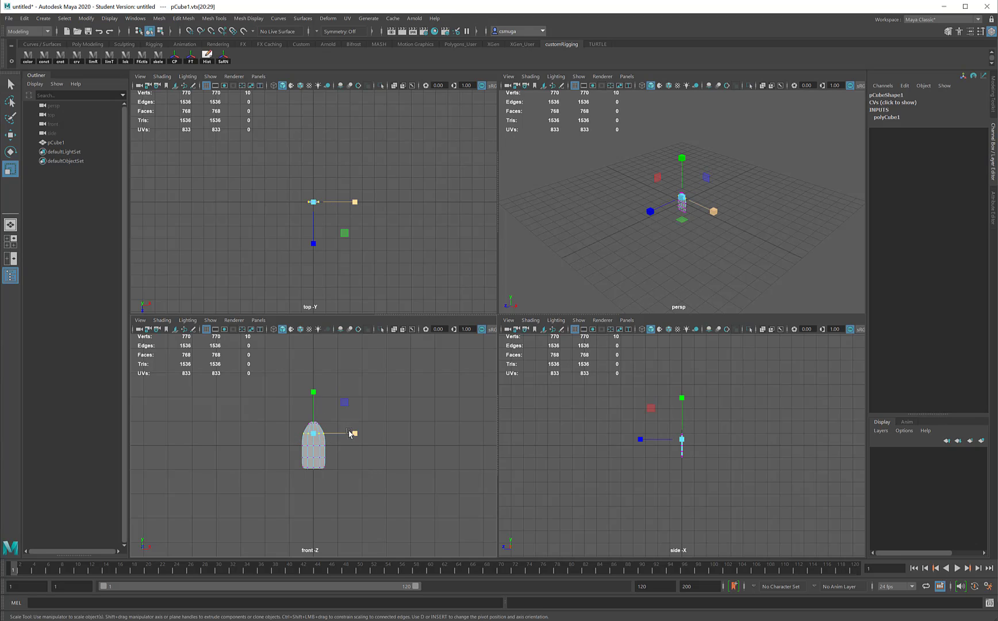
# - Select the bottom row of vertices and scale them inward to narrow the petal's base
pyautogui.moveTo(279, 469); pyautogui.dragTo(335, 470)
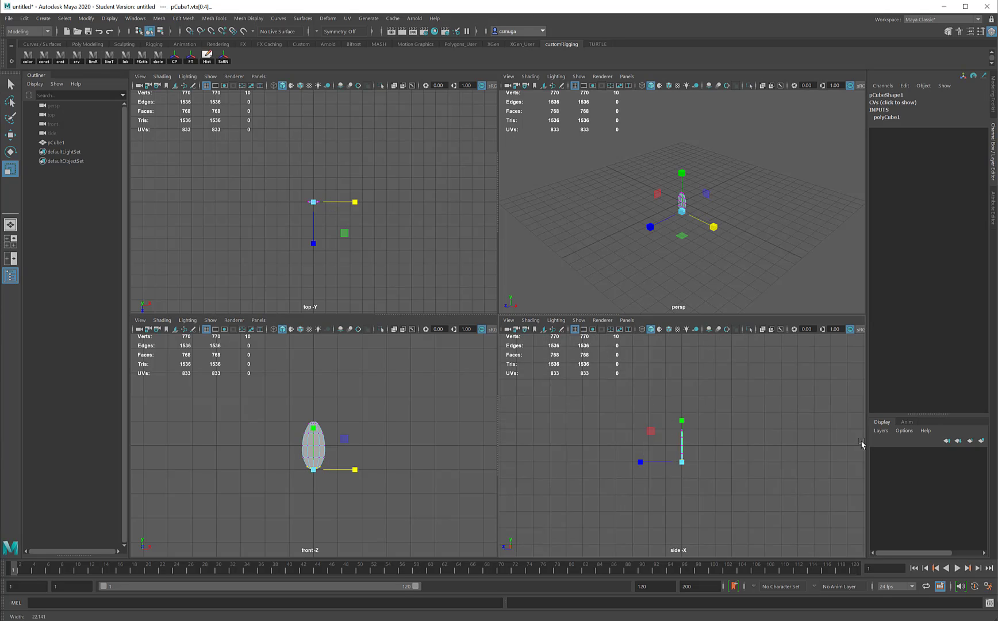
pyautogui.keyDown('alt'); pyautogui.moveTo(861, 443); pyautogui.dragTo(908, 446, button='right'); pyautogui.keyUp('alt')
# - Bend the petal into an S-curve in the side view by moving its middle vertices, then return to object mode
pyautogui.keyDown('alt'); pyautogui.moveTo(814, 420); pyautogui.dragTo(733, 424, button='right'); pyautogui.keyUp('alt')
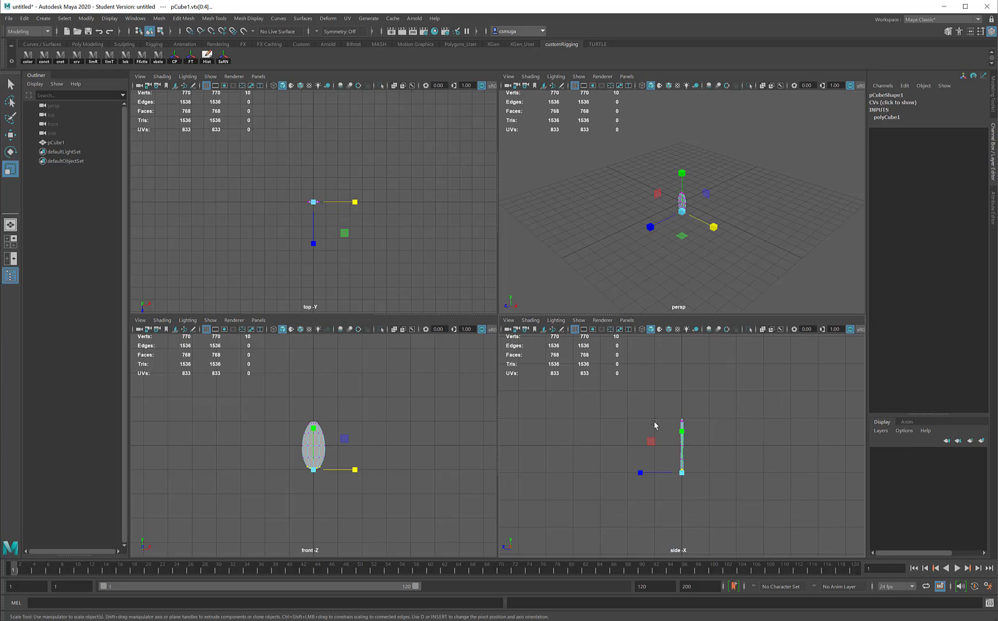
pyautogui.moveTo(655, 425); pyautogui.dragTo(697, 456)
pyautogui.press('w')
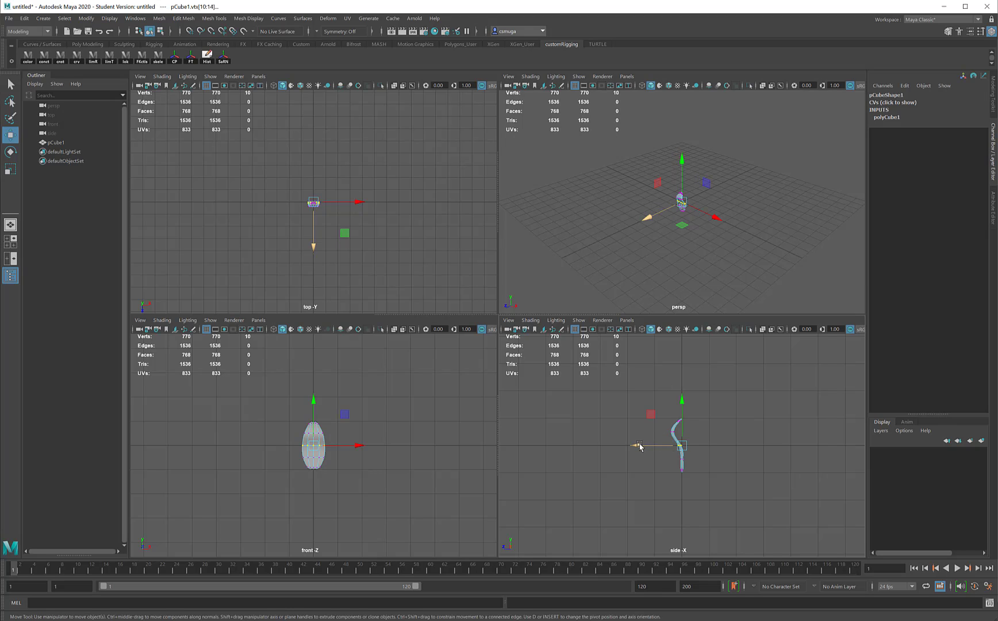
pyautogui.moveTo(640, 444); pyautogui.dragTo(677, 473)
pyautogui.press('r')
pyautogui.moveTo(680, 472); pyautogui.dragTo(680, 472)
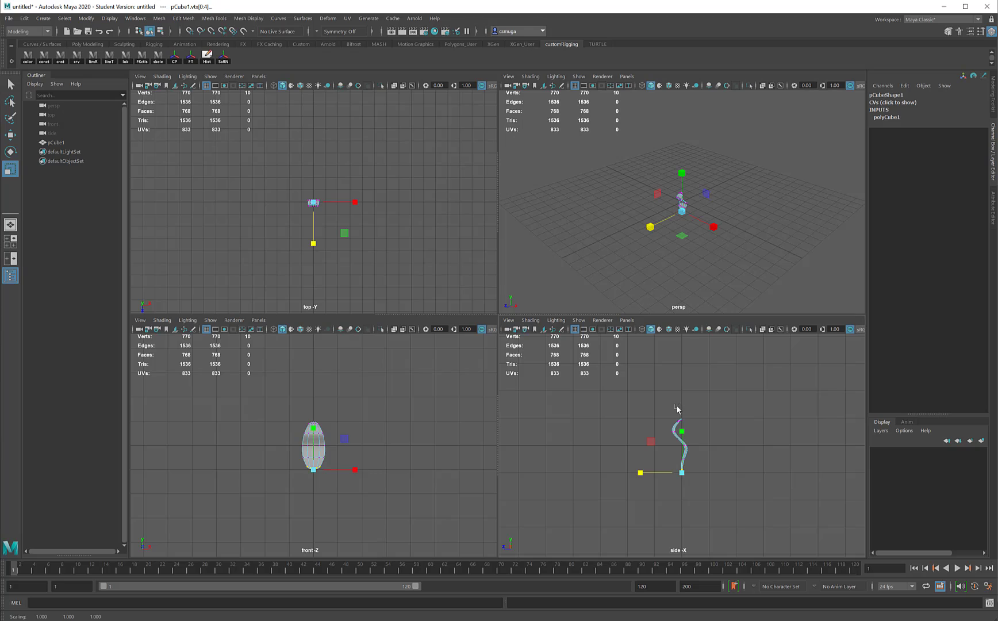
pyautogui.moveTo(677, 410)
pyautogui.mouseDown()
pyautogui.moveTo(686, 425)
pyautogui.moveTo(652, 418)
pyautogui.moveTo(661, 417)
pyautogui.mouseUp()
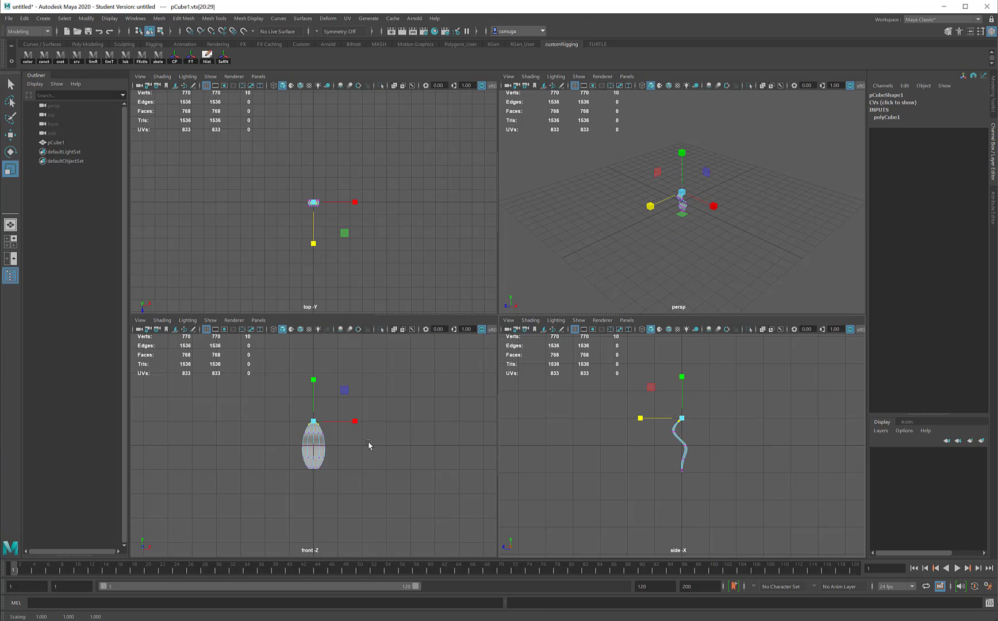
pyautogui.moveTo(315, 405); pyautogui.dragTo(366, 390, button='right')
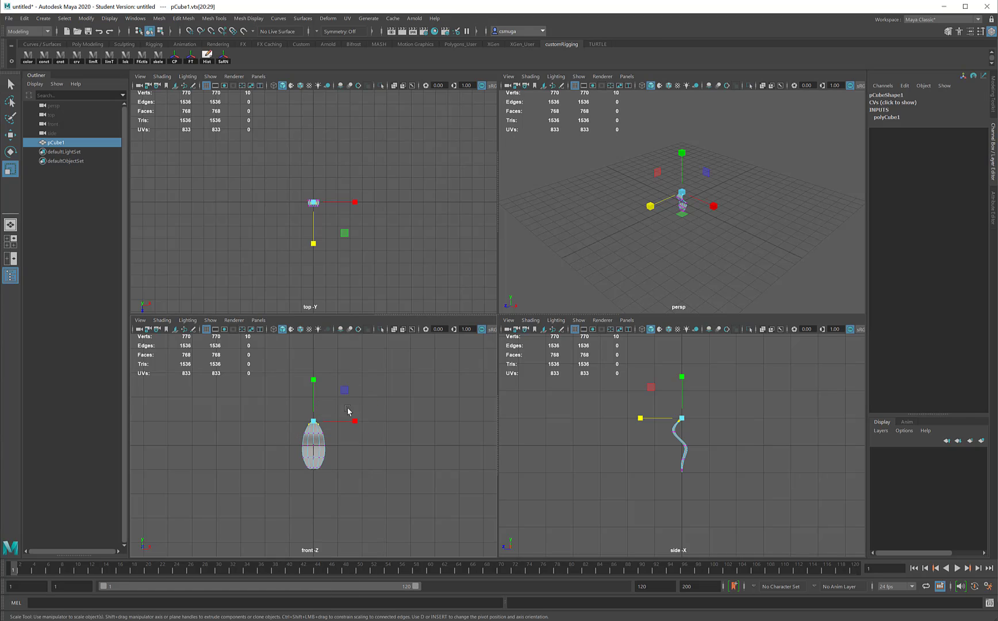
# - Move the petal's pivot to its upper end and snap the petal so that pivot sits at the grid origin
pyautogui.press('w')
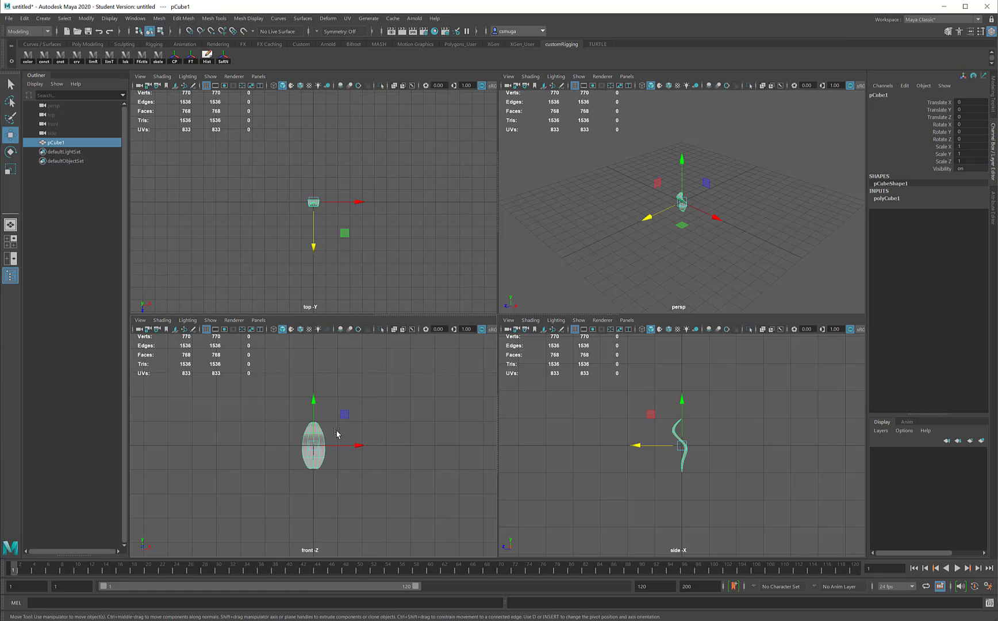
pyautogui.press('d')
pyautogui.moveTo(315, 403); pyautogui.dragTo(315, 371)
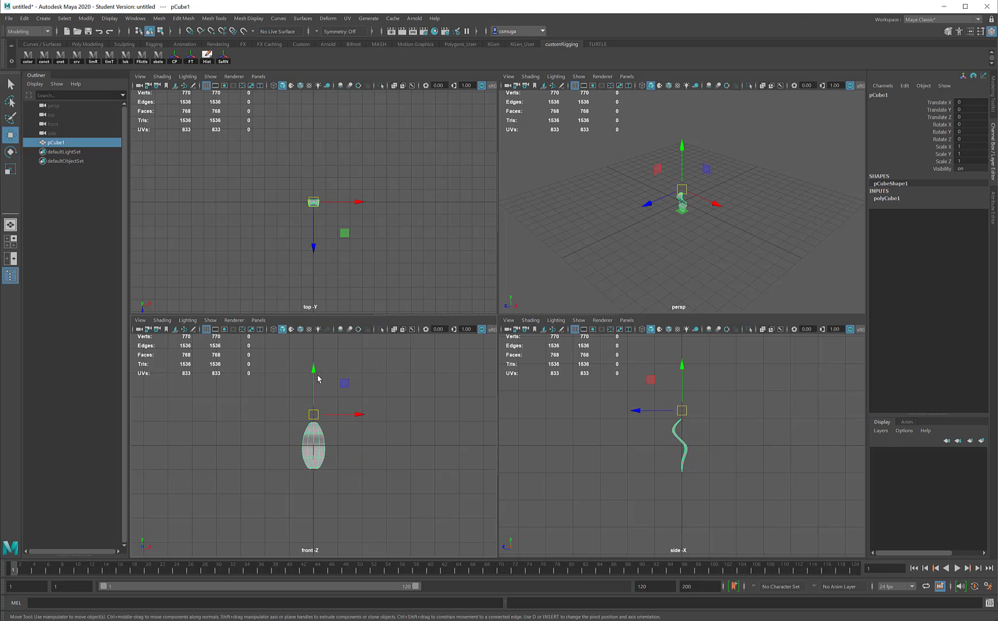
pyautogui.press('x')
pyautogui.moveTo(313, 371); pyautogui.dragTo(313, 444)
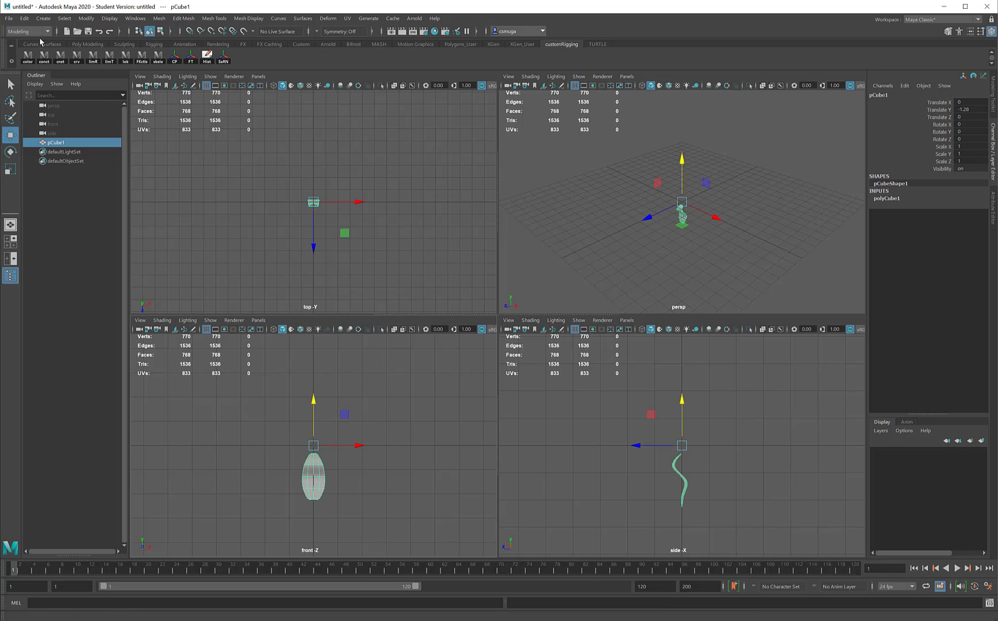
# - Duplicate the petal with Duplicate Special, making 5 copies each rotated 45 degrees about Z
pyautogui.click(23, 19)
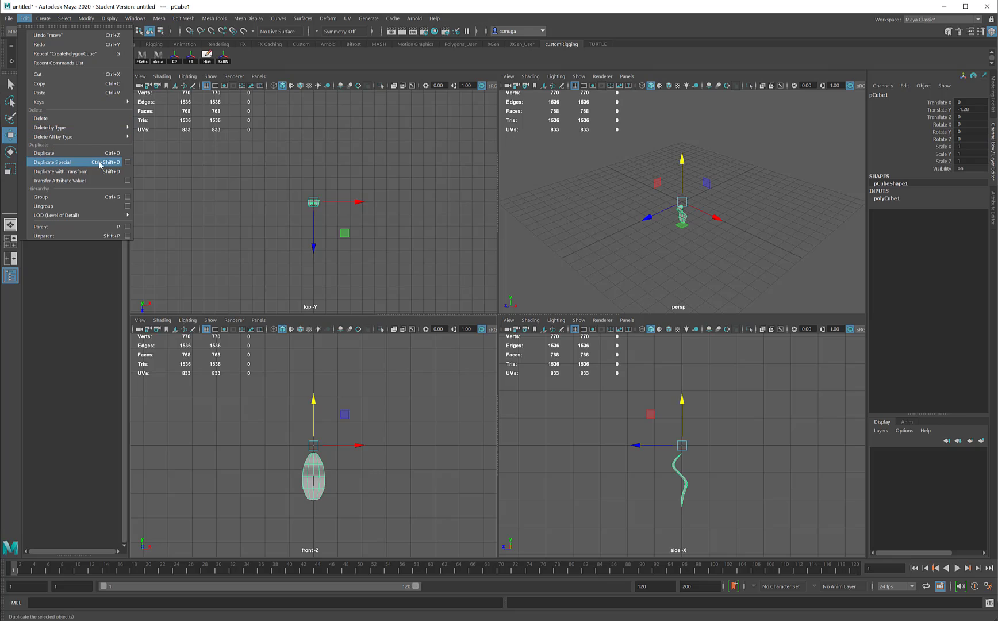
pyautogui.click(127, 162)
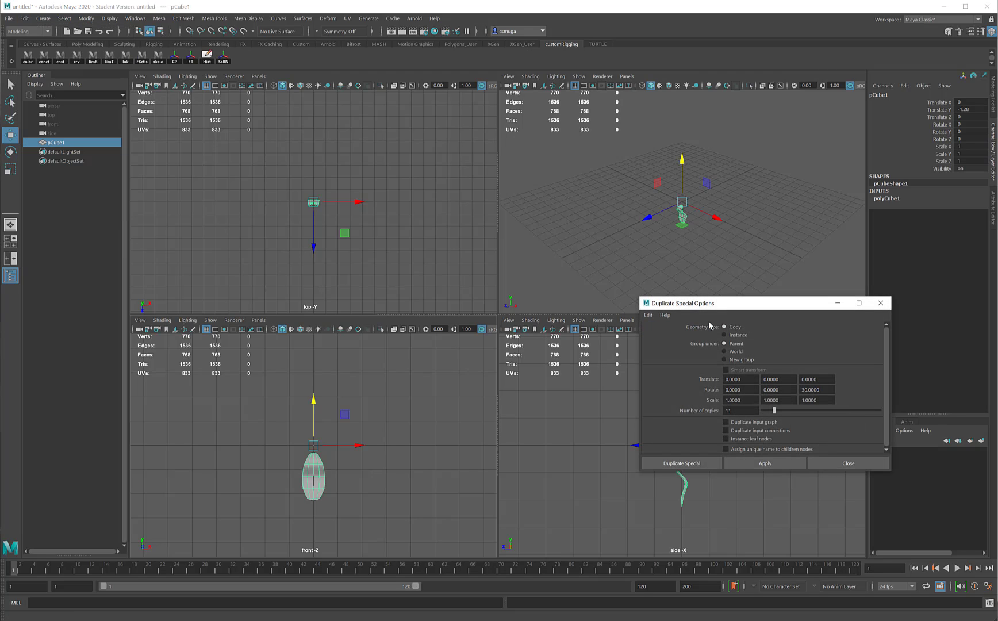
pyautogui.moveTo(751, 410); pyautogui.dragTo(685, 405)
pyautogui.write('5')
pyautogui.hotkey('shift', 'Tab')
pyautogui.hotkey('shift', 'Tab')
pyautogui.write('45')
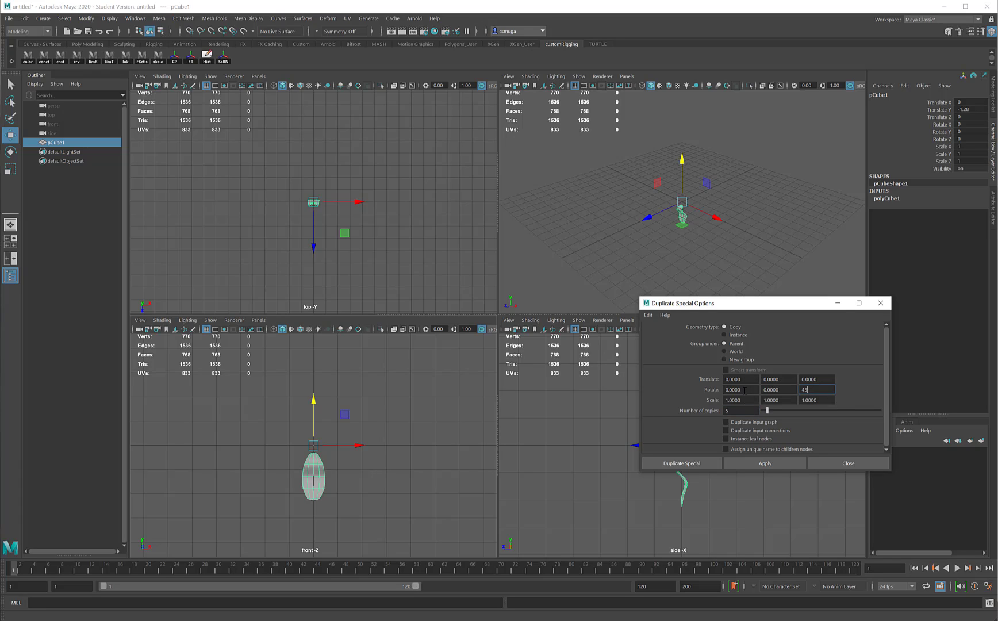
pyautogui.click(760, 463)
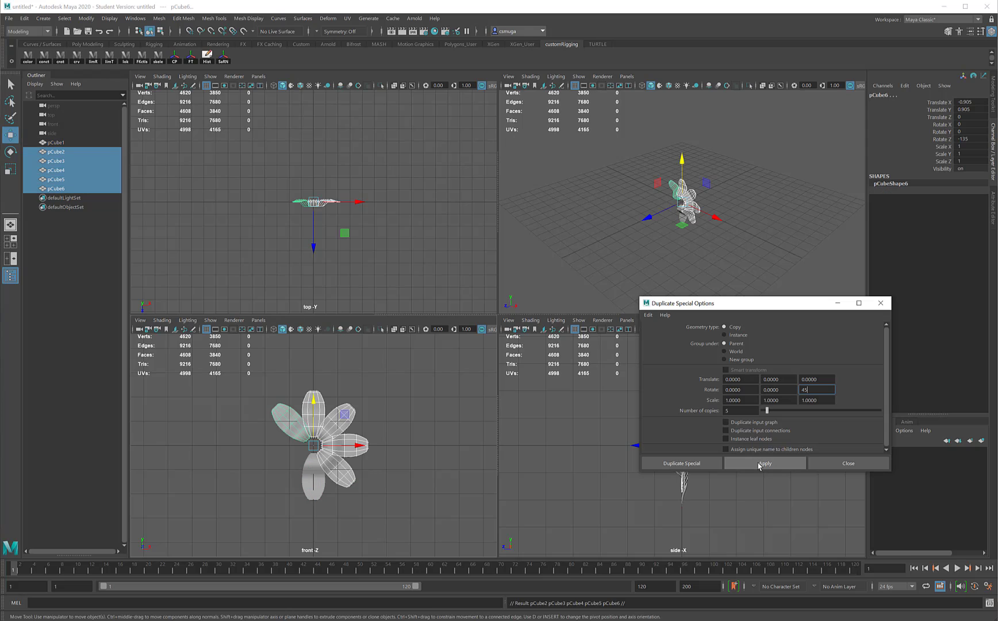
# - Undo the petal duplication
pyautogui.click(370, 482)
pyautogui.hotkey('ctrl', 'z')
pyautogui.hotkey('ctrl', 'z')
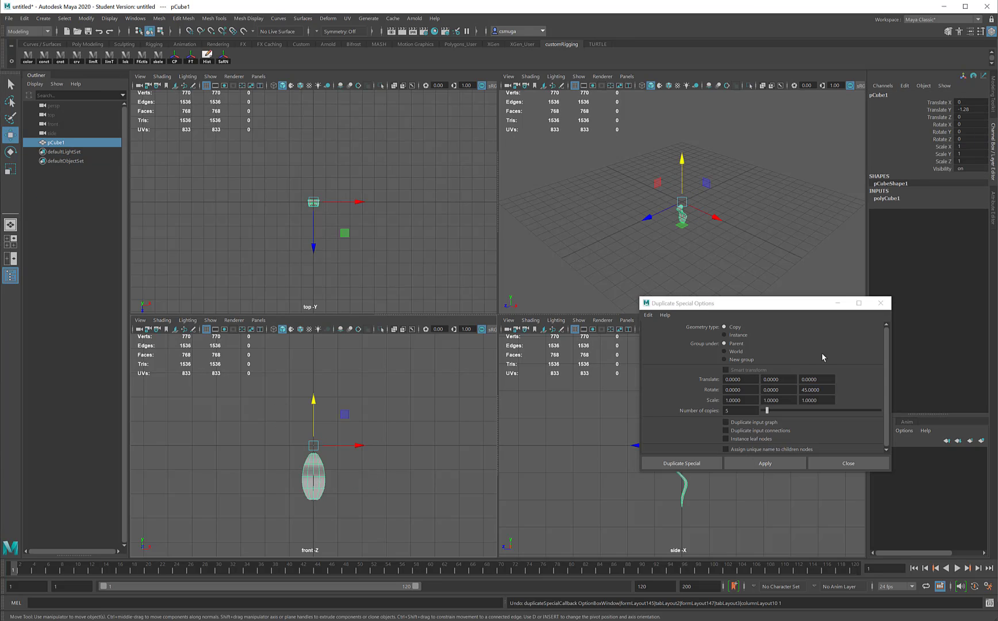
# - Set the Duplicate Special Z rotation to 60, apply it to make 5 rotated petal copies, and close the options
pyautogui.doubleClick(825, 390)
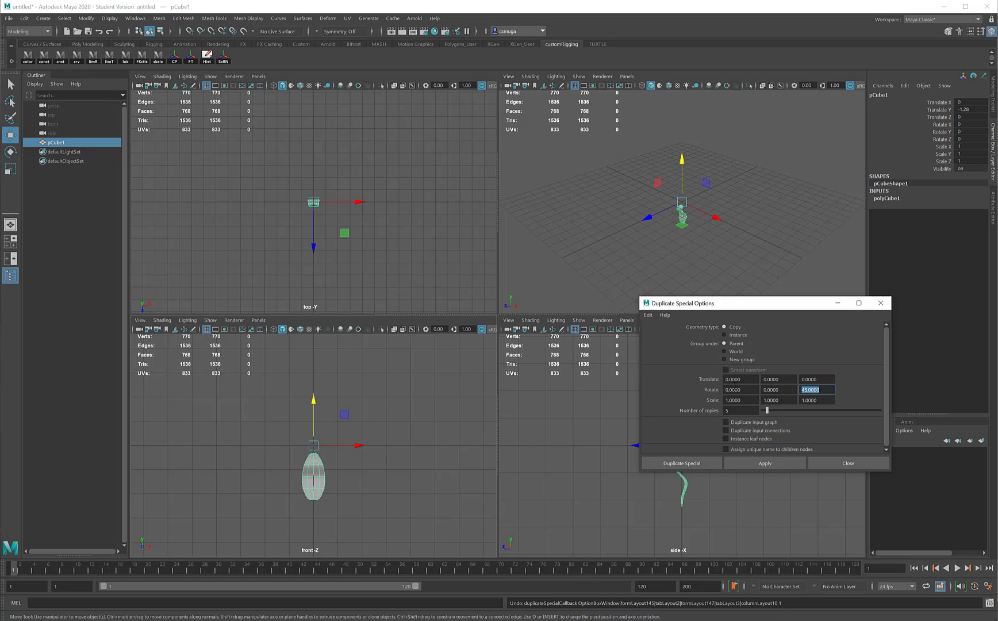
pyautogui.write('60')
pyautogui.click(759, 465)
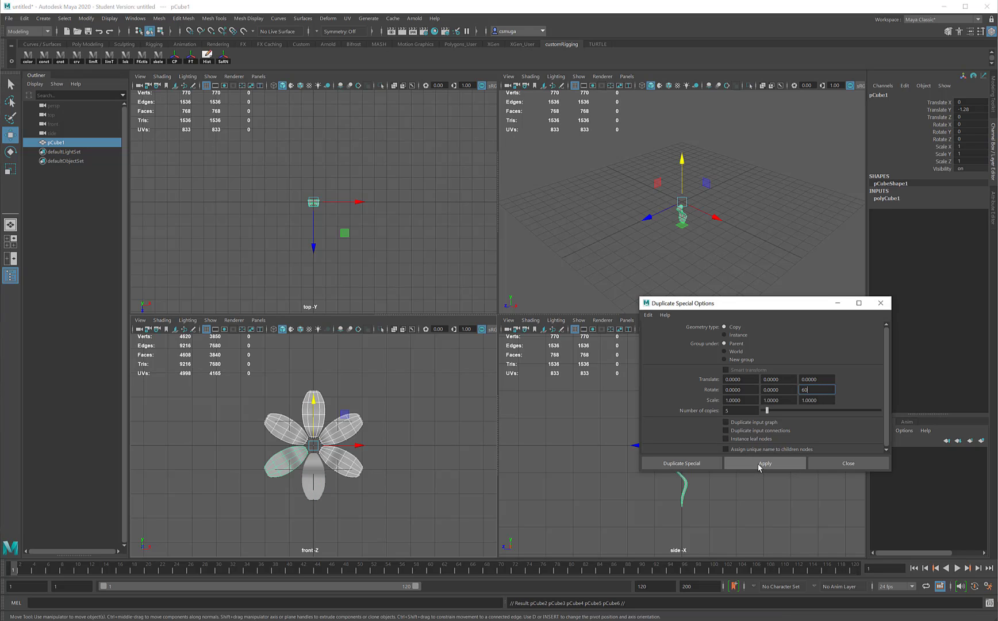
pyautogui.click(880, 304)
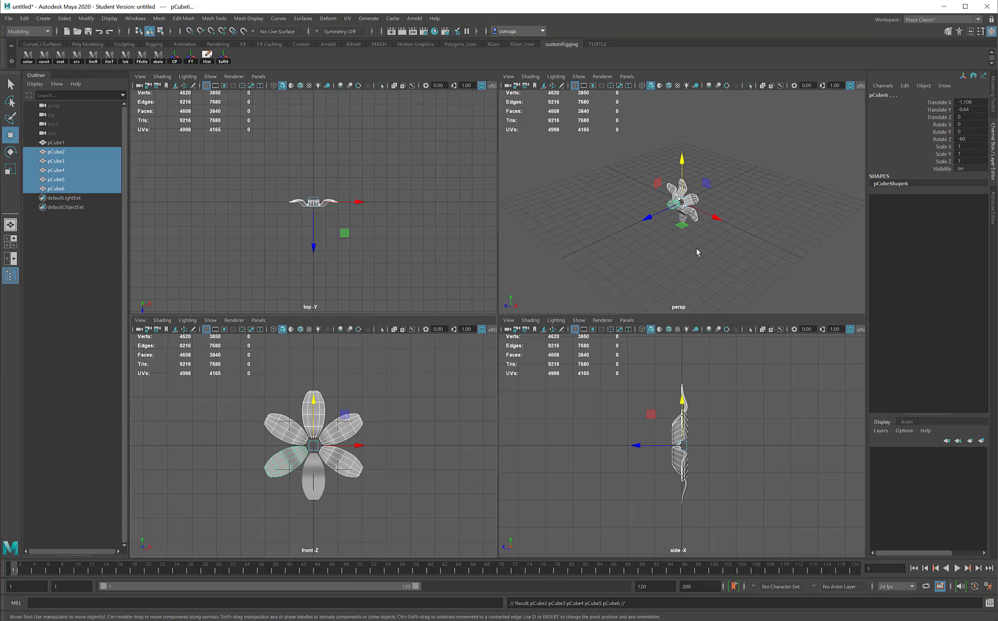
# - Deselect everything and save the scene as newFlower_01.ma in the default project's scenes folder
pyautogui.click(697, 253)
pyautogui.keyDown('alt'); pyautogui.moveTo(650, 235); pyautogui.dragTo(631, 183); pyautogui.keyUp('alt')
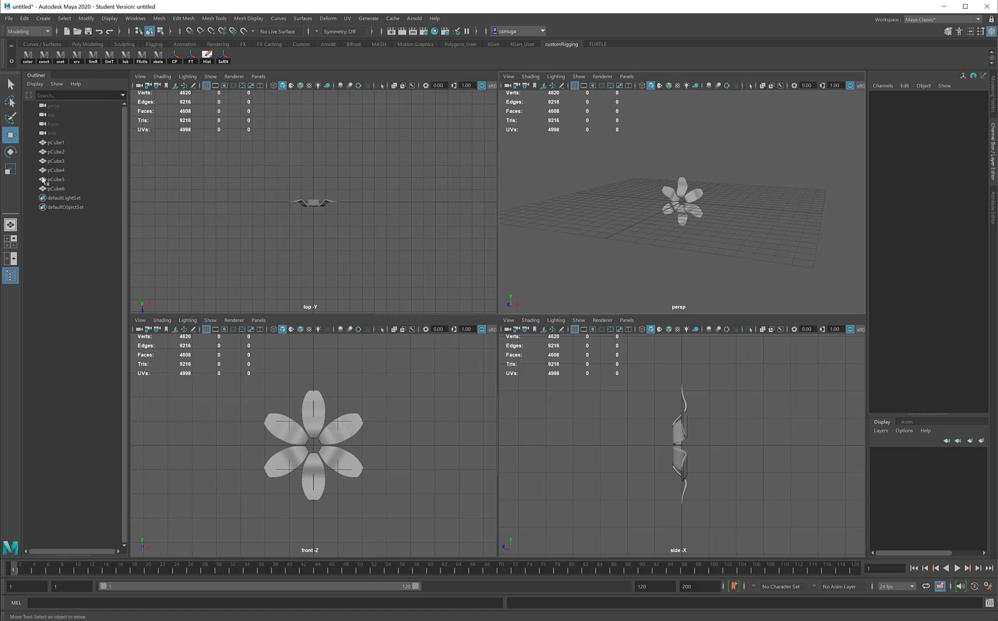
pyautogui.keyDown('alt'); pyautogui.moveTo(679, 208); pyautogui.dragTo(719, 209); pyautogui.keyUp('alt')
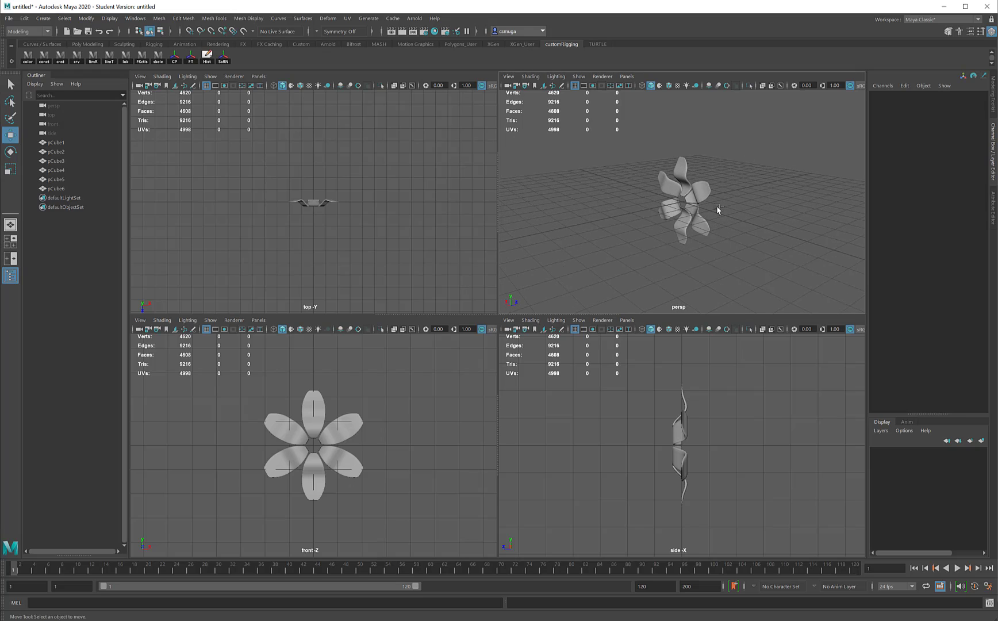
pyautogui.press('q')
pyautogui.hotkey('ctrl', 's')
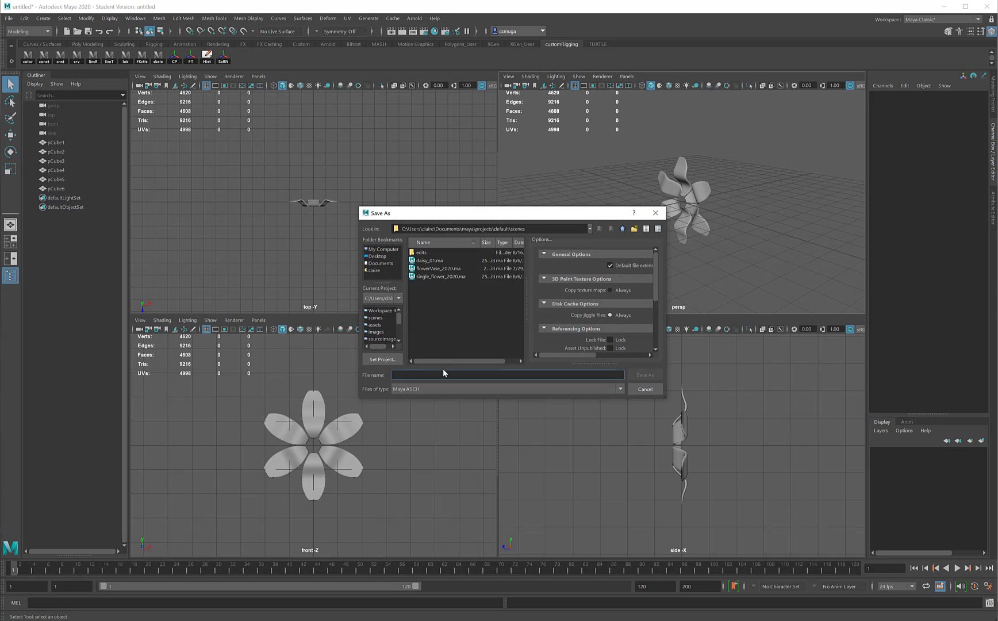
pyautogui.write('newFlower_01')
pyautogui.press('Return')
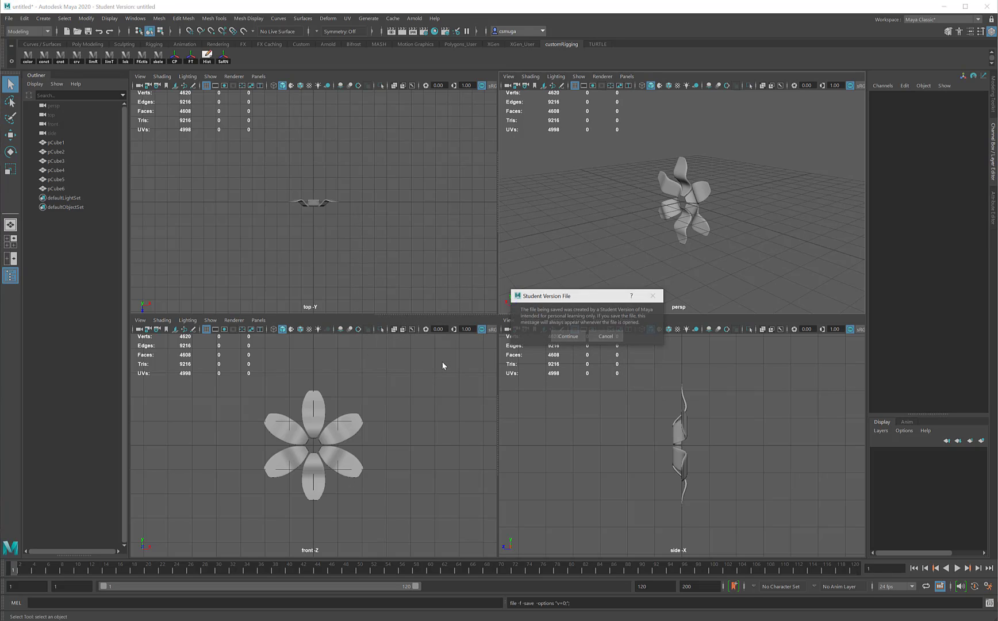
pyautogui.click(570, 334)
pyautogui.click(407, 277)
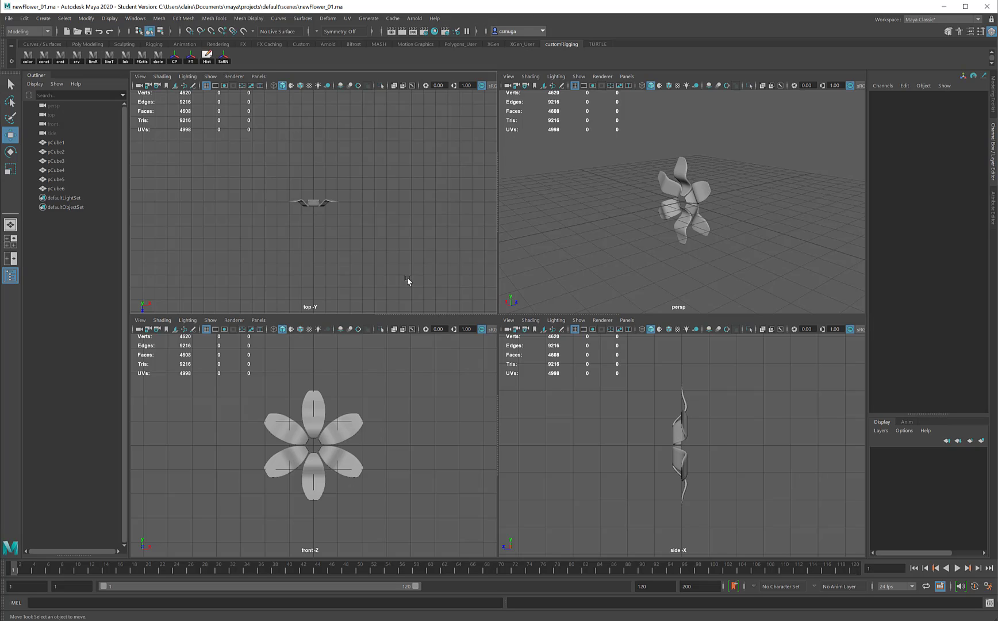
# - Start a new scene and import newFlower_01.ma from the default project's scenes folder
pyautogui.hotkey('ctrl', 'n')
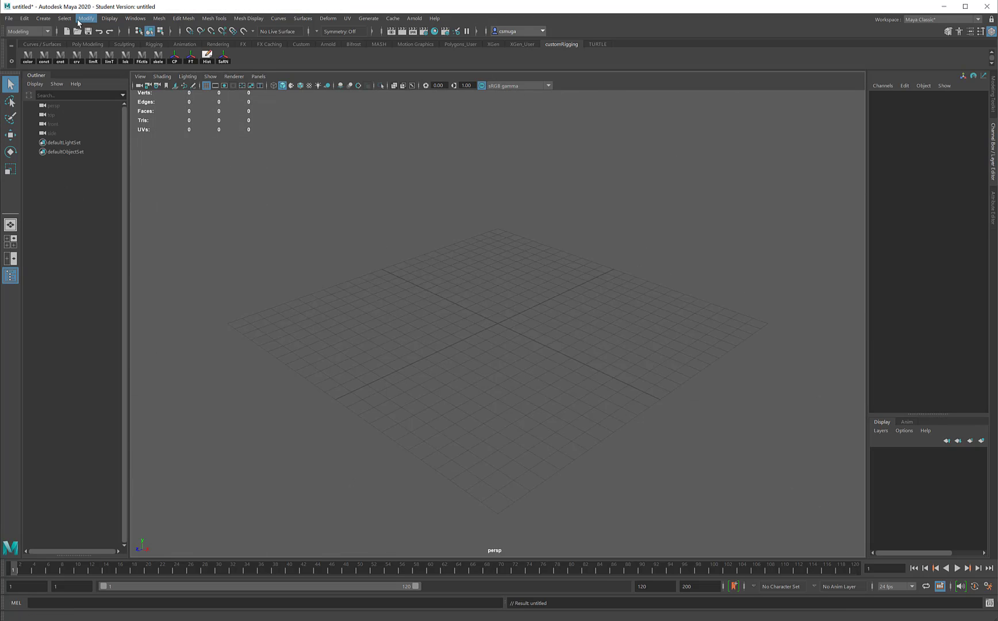
pyautogui.click(10, 19)
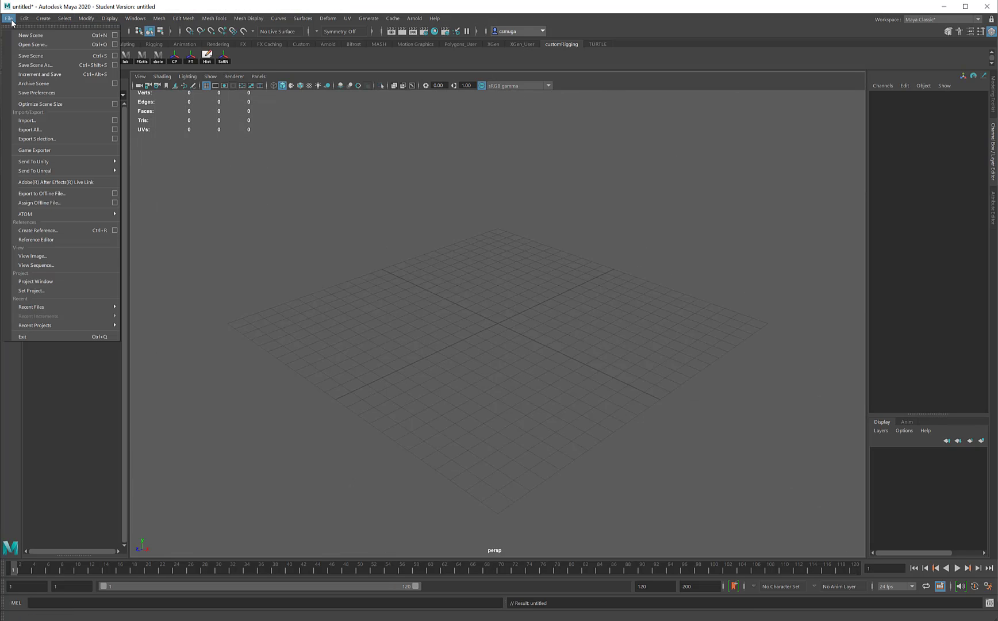
pyautogui.click(52, 119)
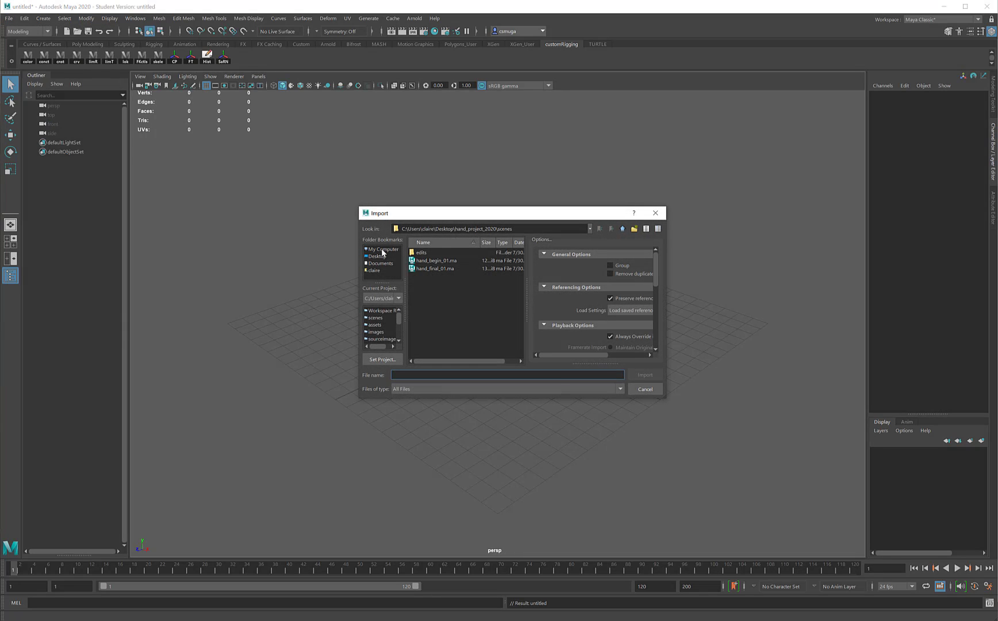
pyautogui.click(379, 257)
pyautogui.click(622, 229)
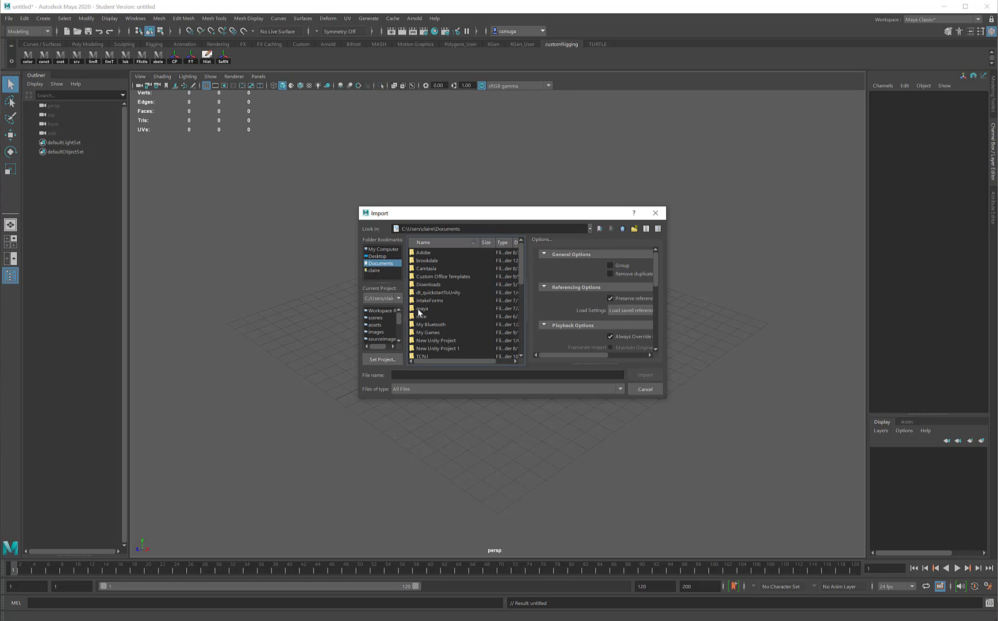
pyautogui.doubleClick(421, 309)
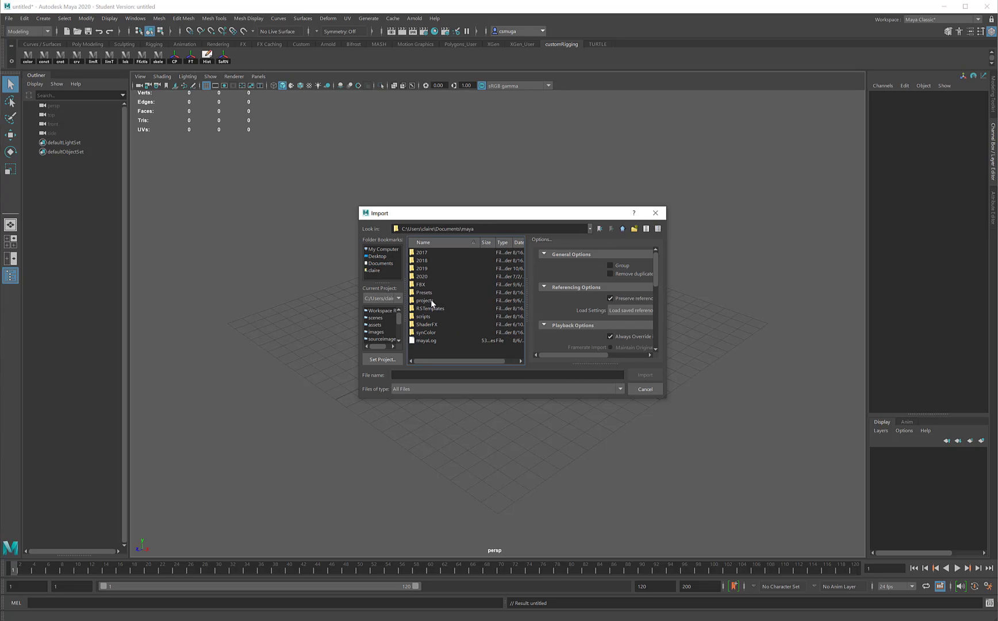
pyautogui.doubleClick(434, 300)
pyautogui.doubleClick(427, 252)
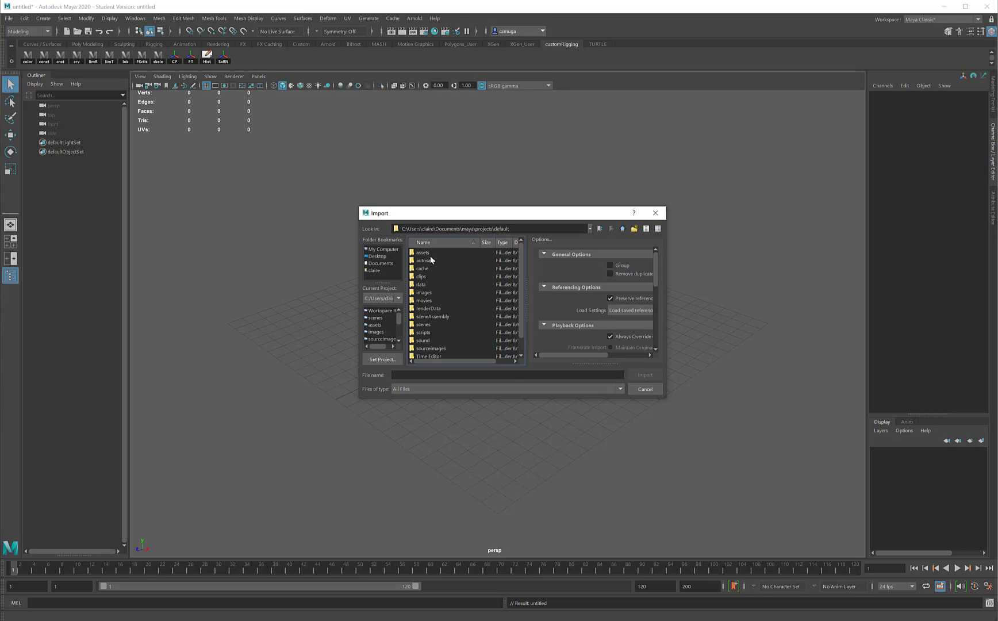
pyautogui.doubleClick(425, 324)
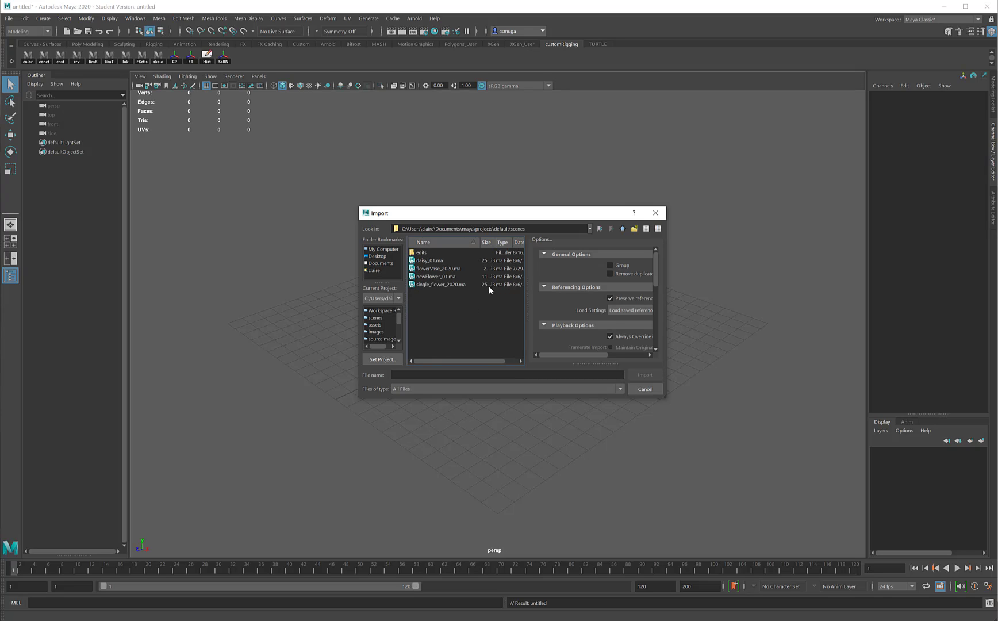
pyautogui.doubleClick(437, 277)
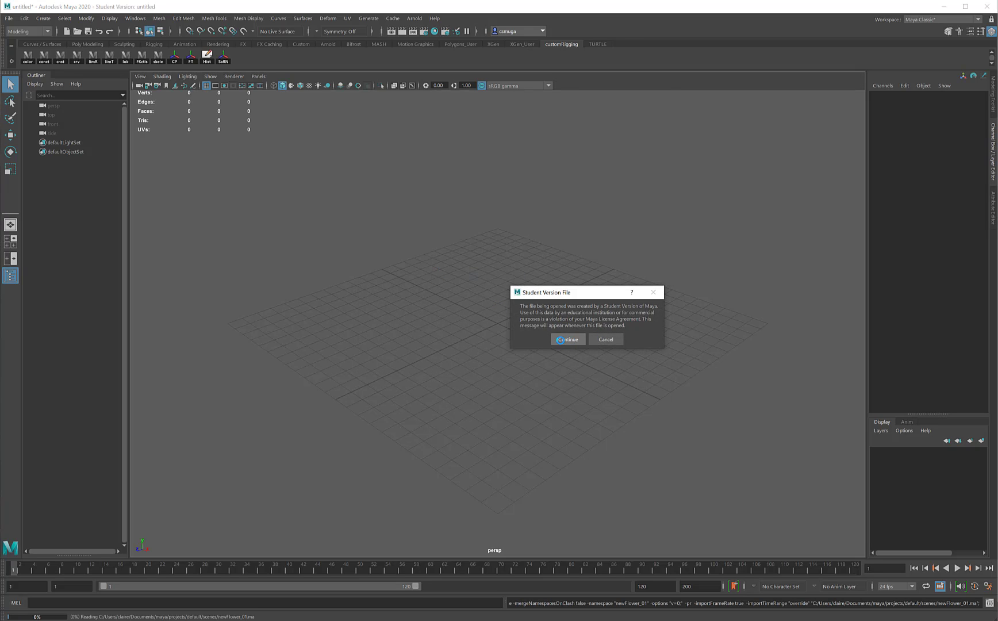
pyautogui.click(561, 339)
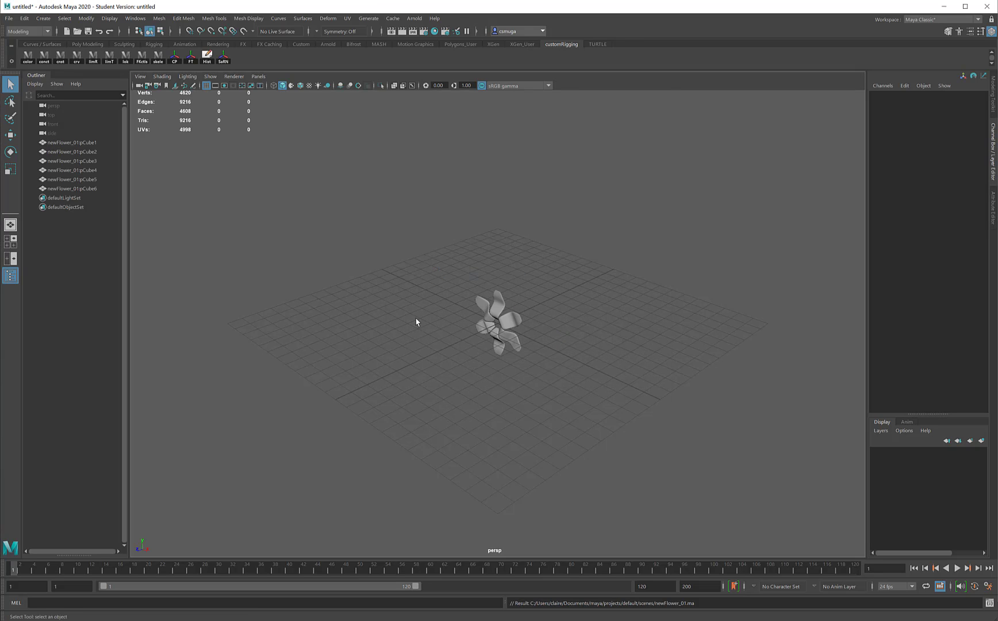
# - Import daisy_01.ma from the same scenes folder into the scene
pyautogui.click(8, 18)
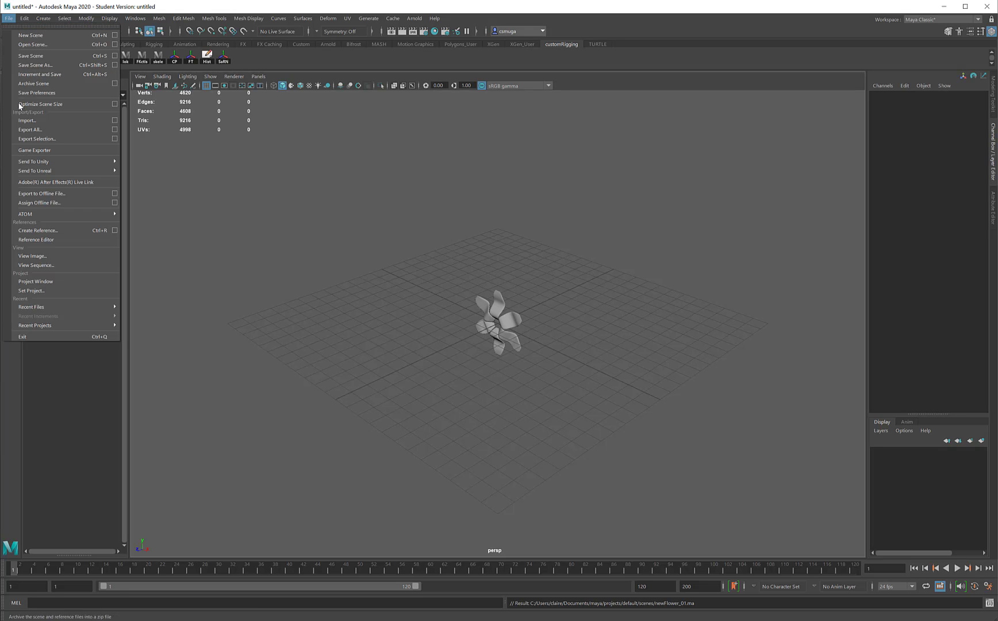
pyautogui.click(25, 121)
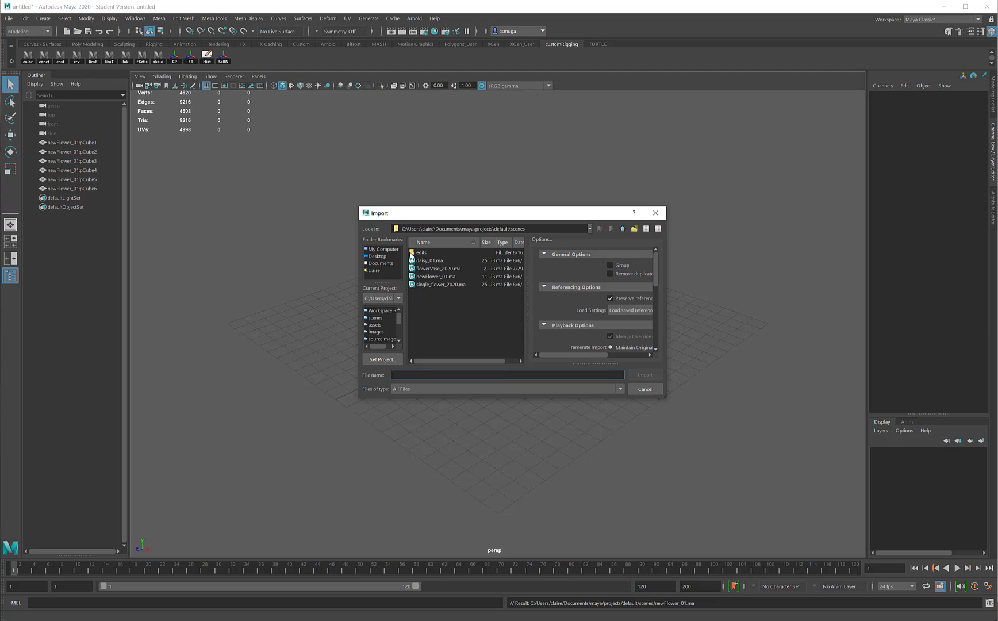
pyautogui.click(431, 263)
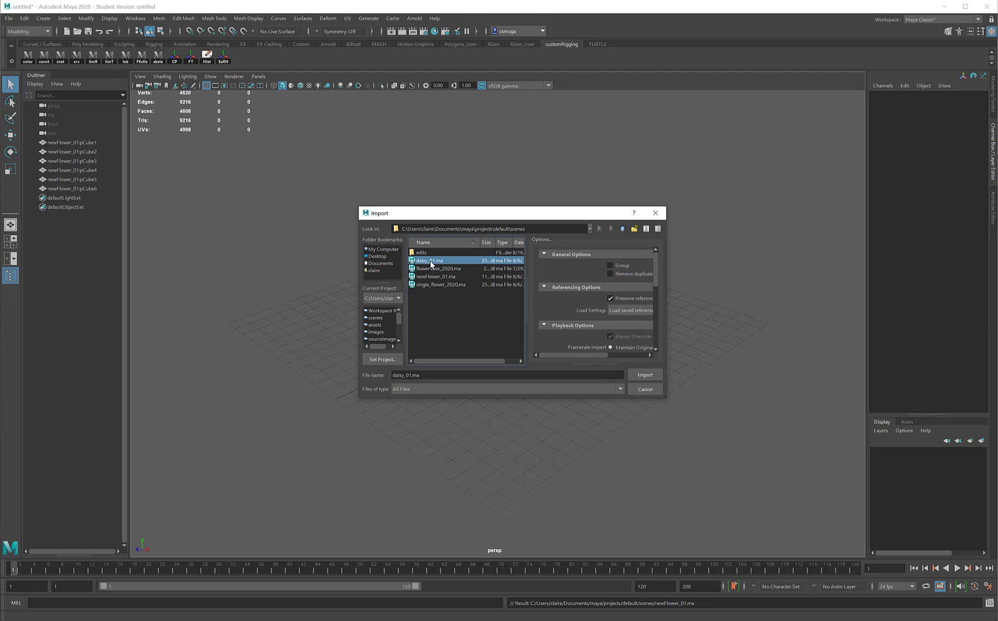
pyautogui.click(655, 374)
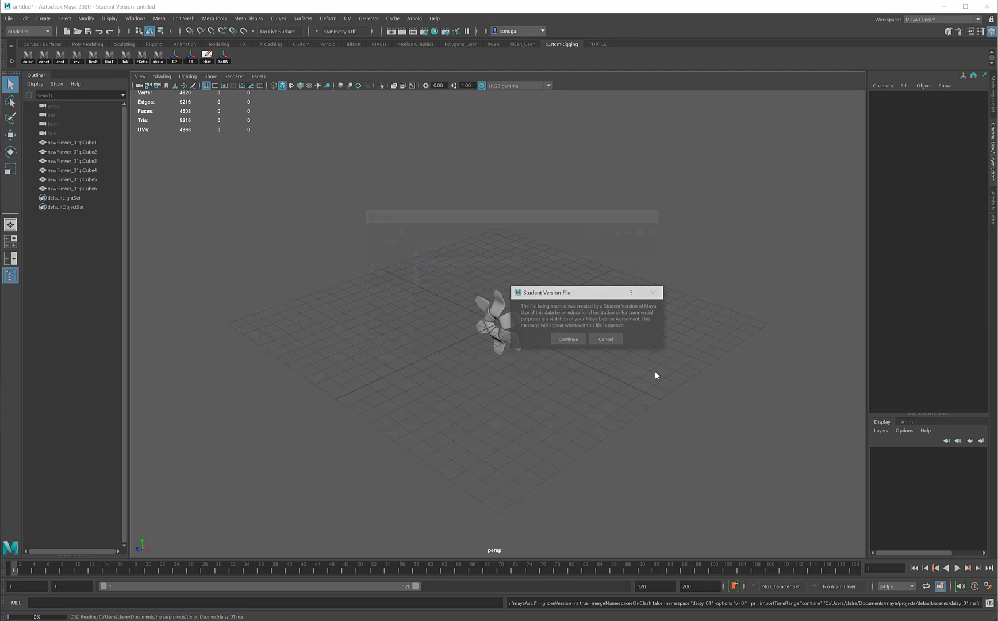
pyautogui.click(580, 339)
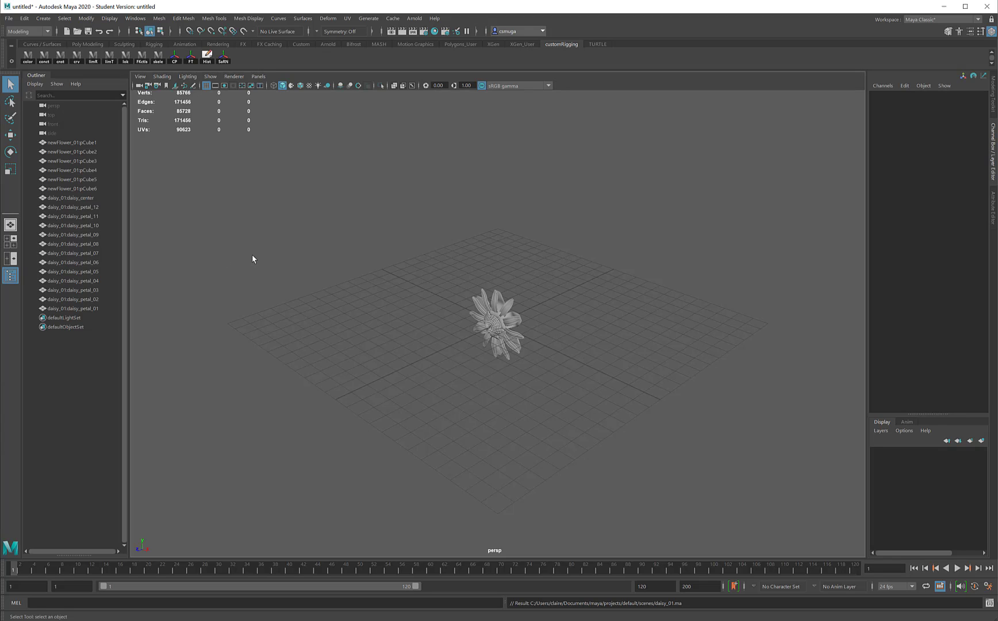
# - Inspect the imported daisy centre and petals, then select all objects and delete them
pyautogui.click(76, 199)
pyautogui.click(77, 207)
pyautogui.click(76, 217)
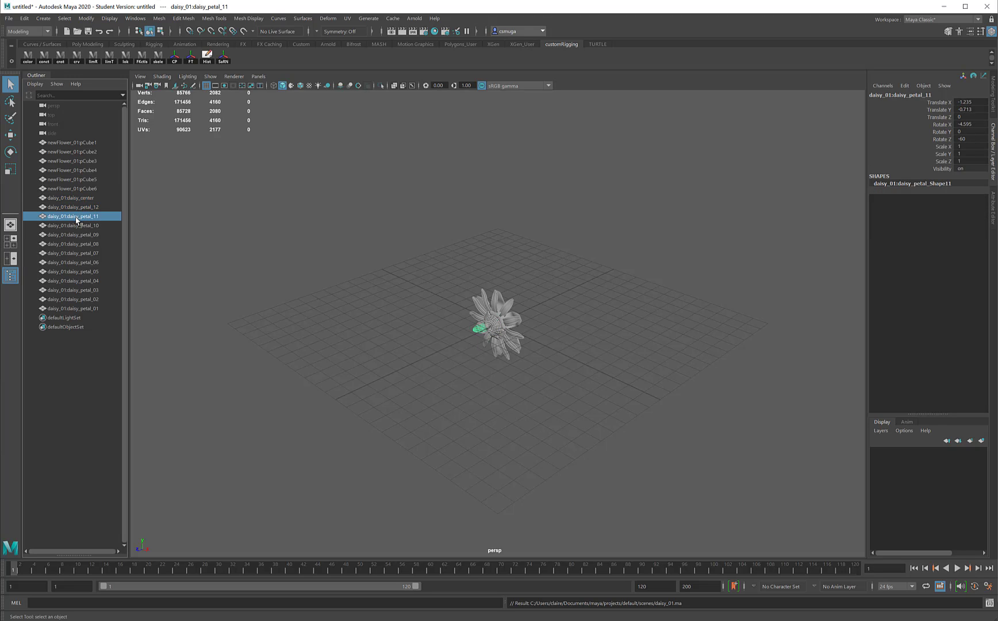
pyautogui.click(76, 226)
pyautogui.click(76, 236)
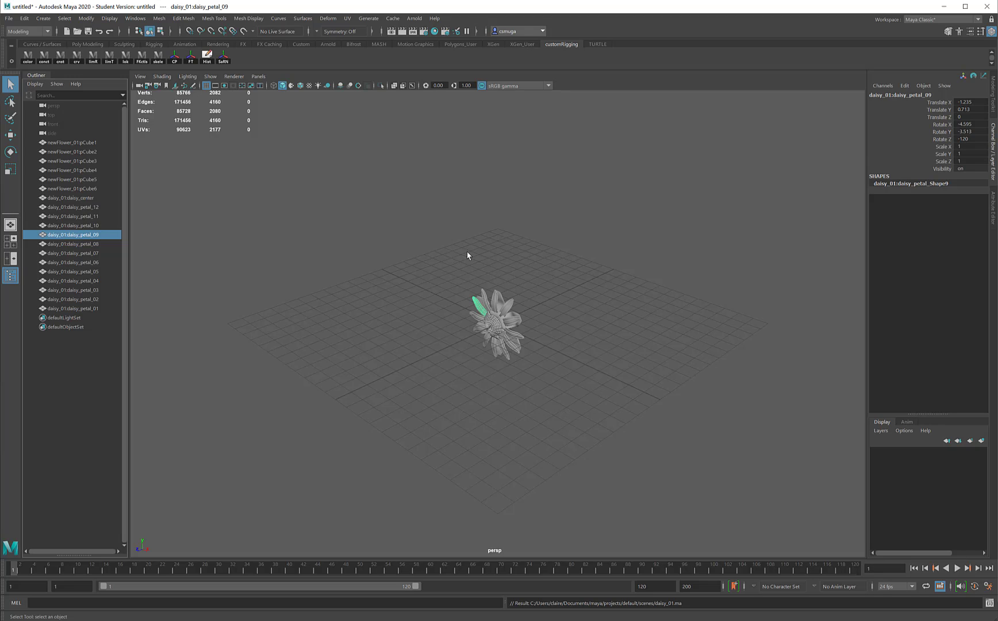
pyautogui.moveTo(448, 252); pyautogui.dragTo(574, 405)
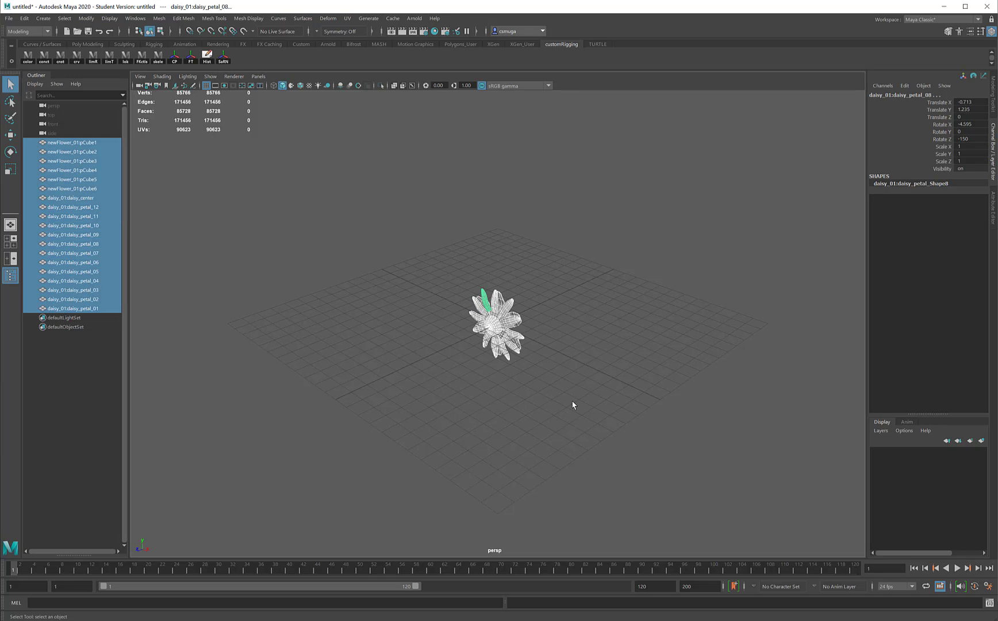
pyautogui.press('Delete')
# - Open the daisy_01.ma scene, discarding changes to the current untitled scene
pyautogui.hotkey('ctrl', 'o')
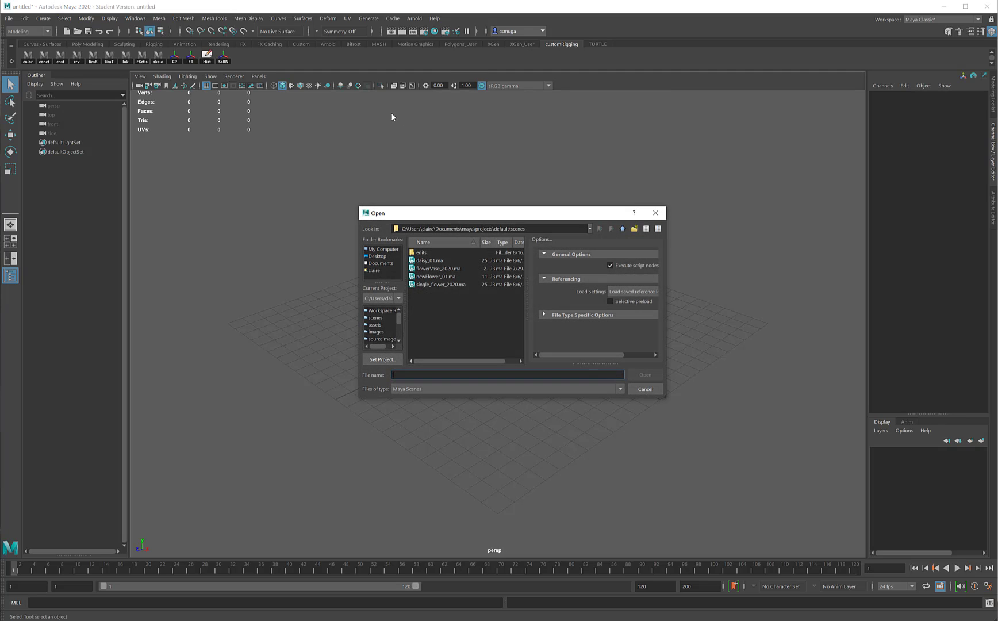
pyautogui.doubleClick(420, 262)
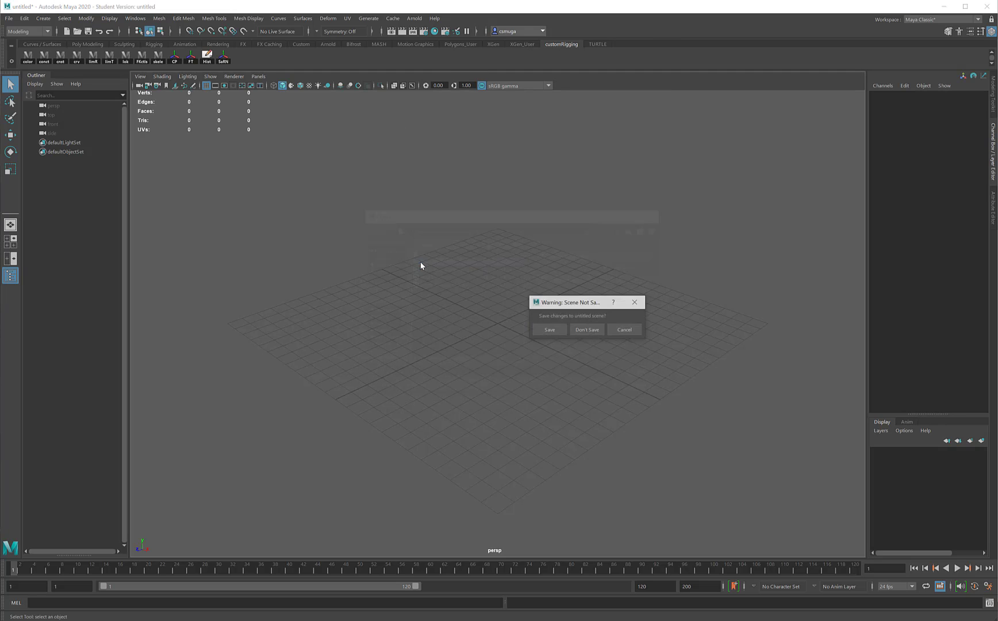
pyautogui.click(586, 330)
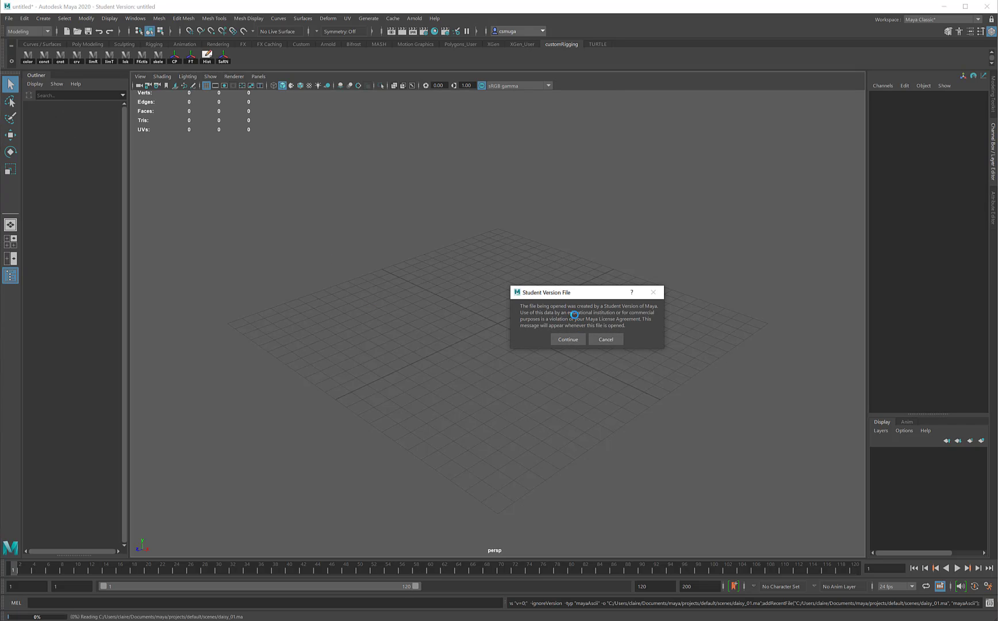
pyautogui.click(566, 339)
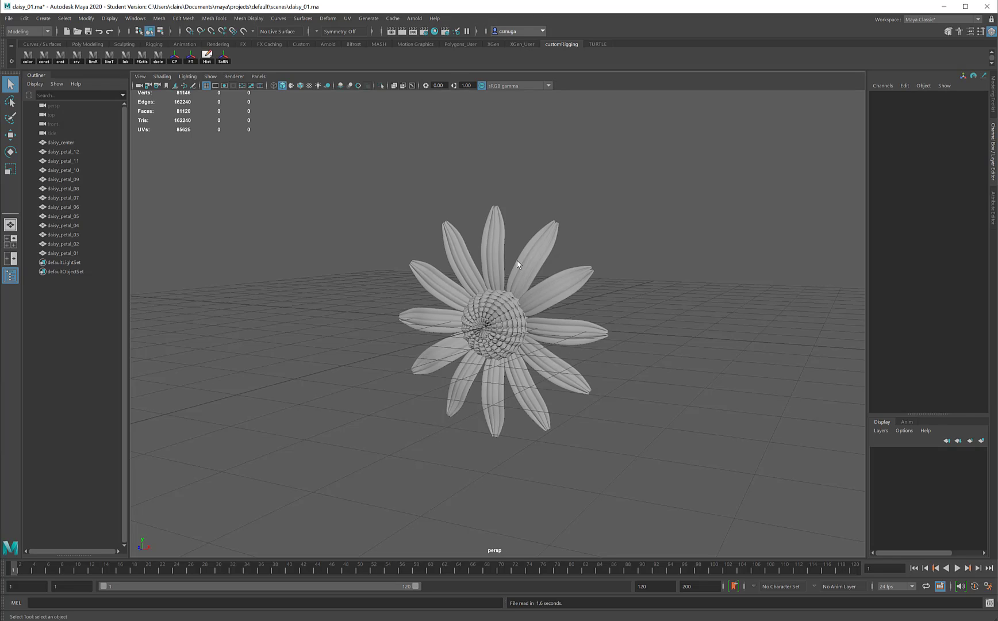
# - Open Save Scene As for the daisy_01 scene
pyautogui.click(9, 20)
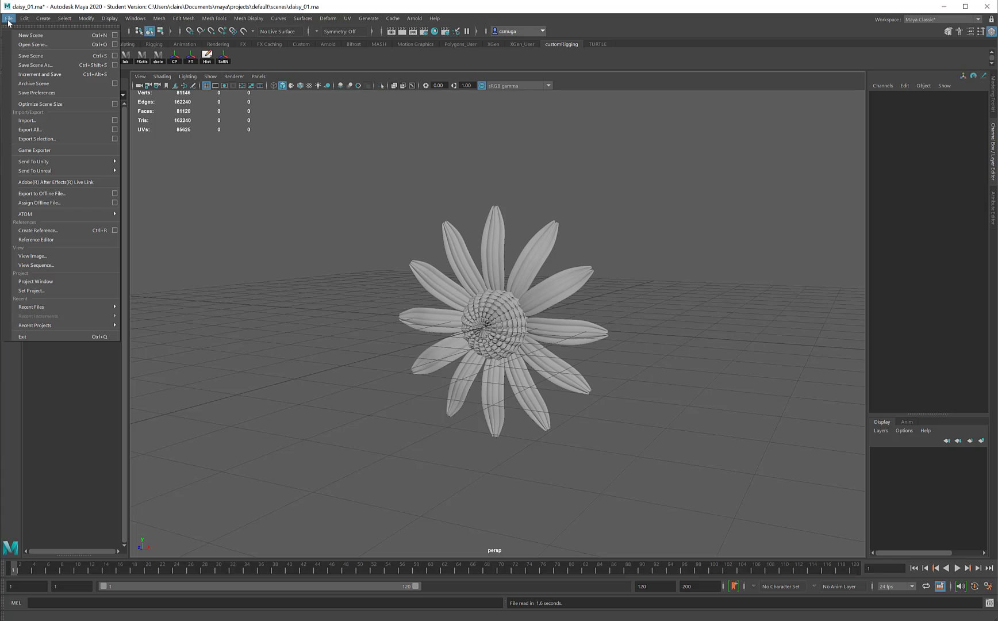
pyautogui.click(36, 65)
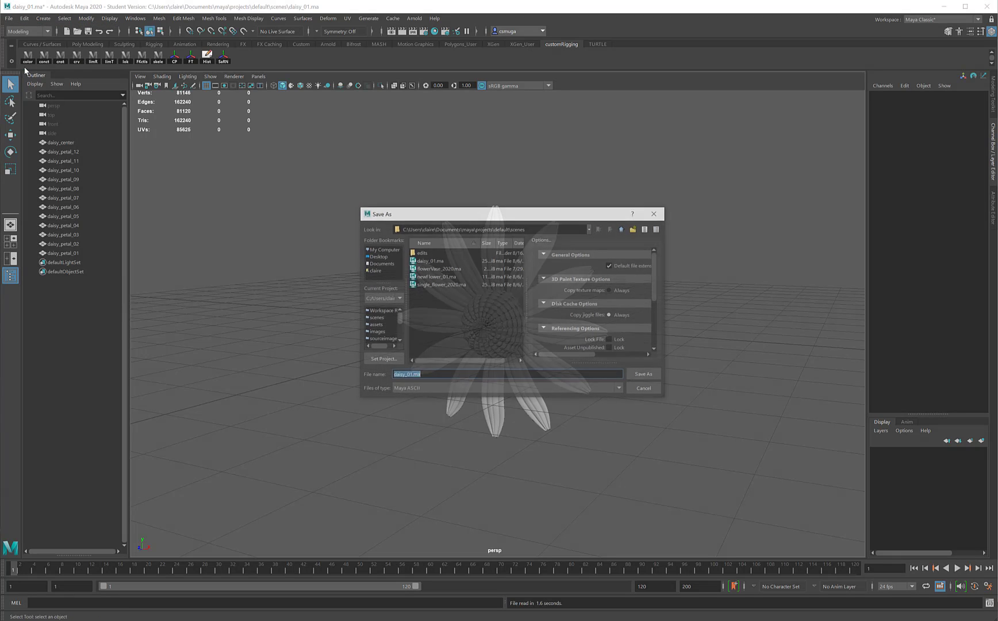